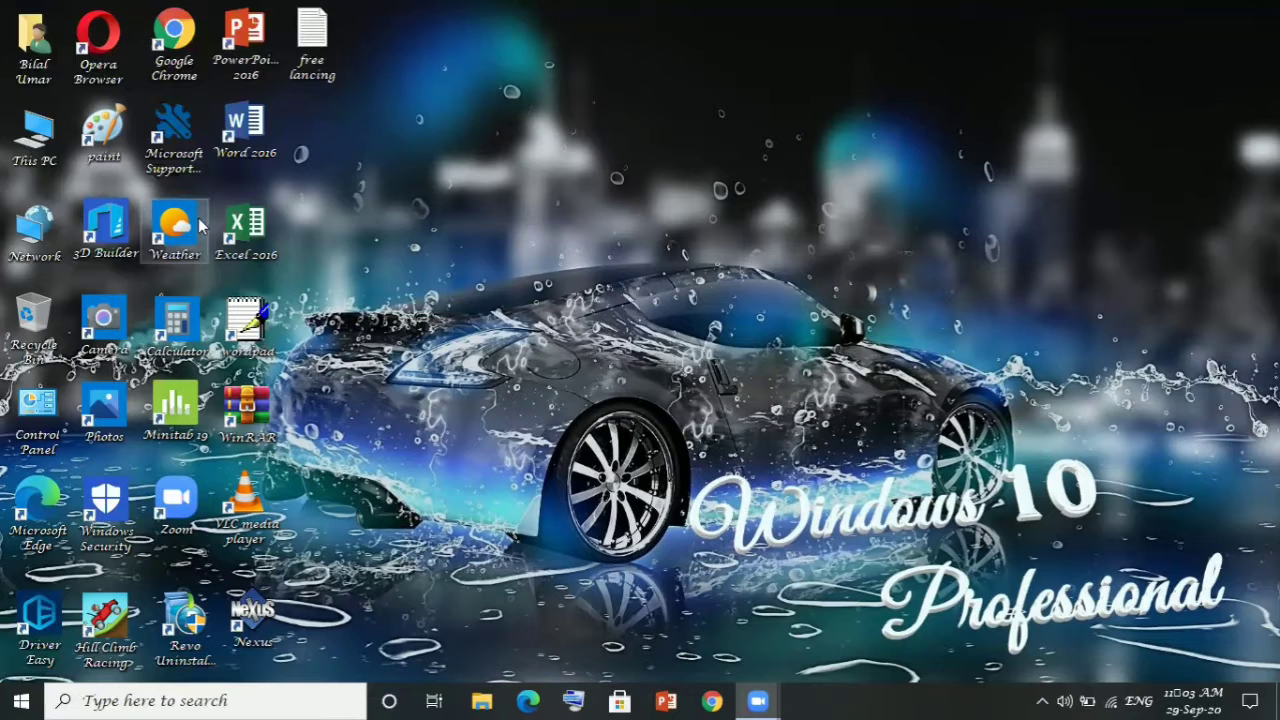
Launch Excel 2016 from its desktop shortcut.
{"action": "double_click", "coordinate": [237, 228]}
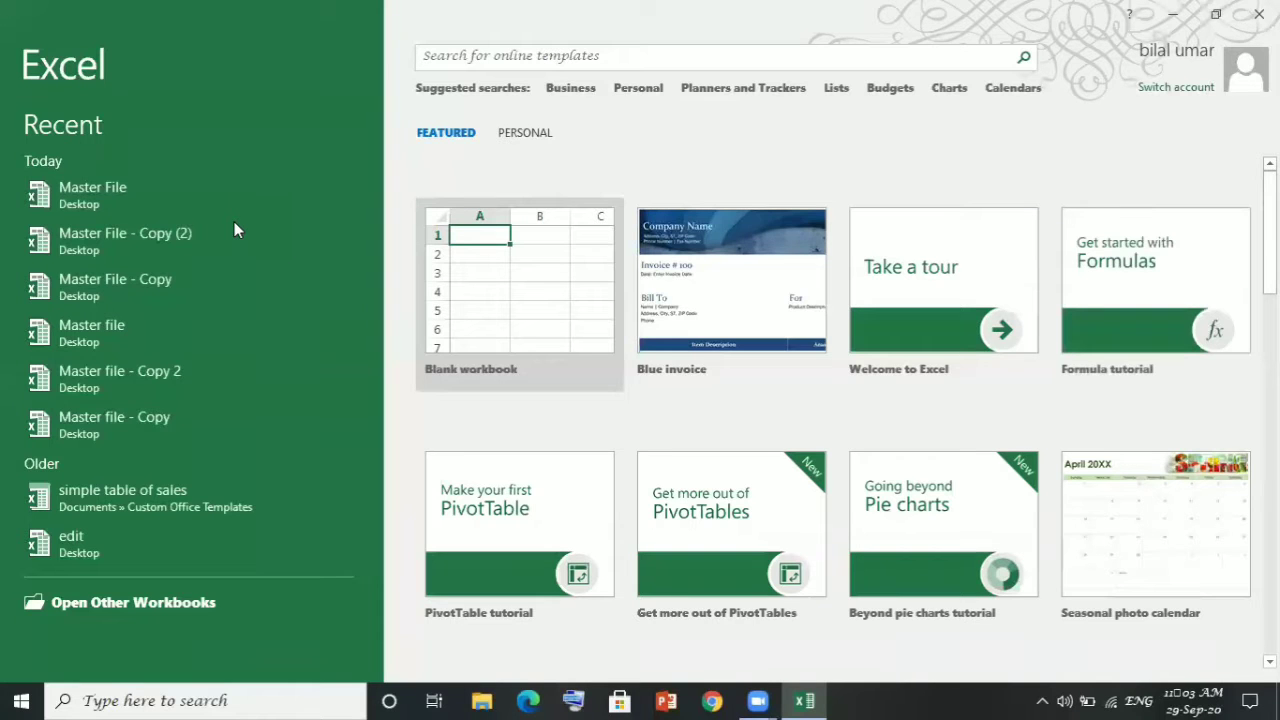
Create a blank workbook with headers Id, Name and Section in H7:J7.
{"action": "left_click", "coordinate": [463, 274]}
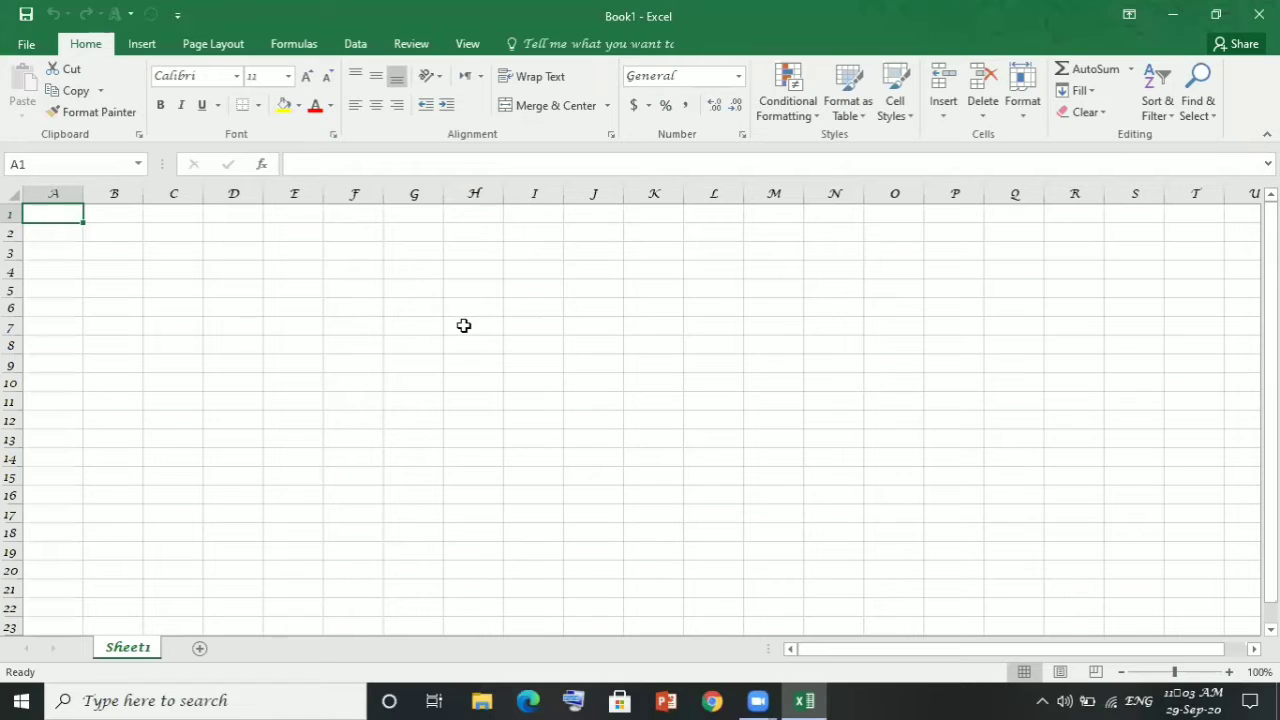
{"action": "left_click", "coordinate": [463, 325]}
{"action": "type", "text": "I"}
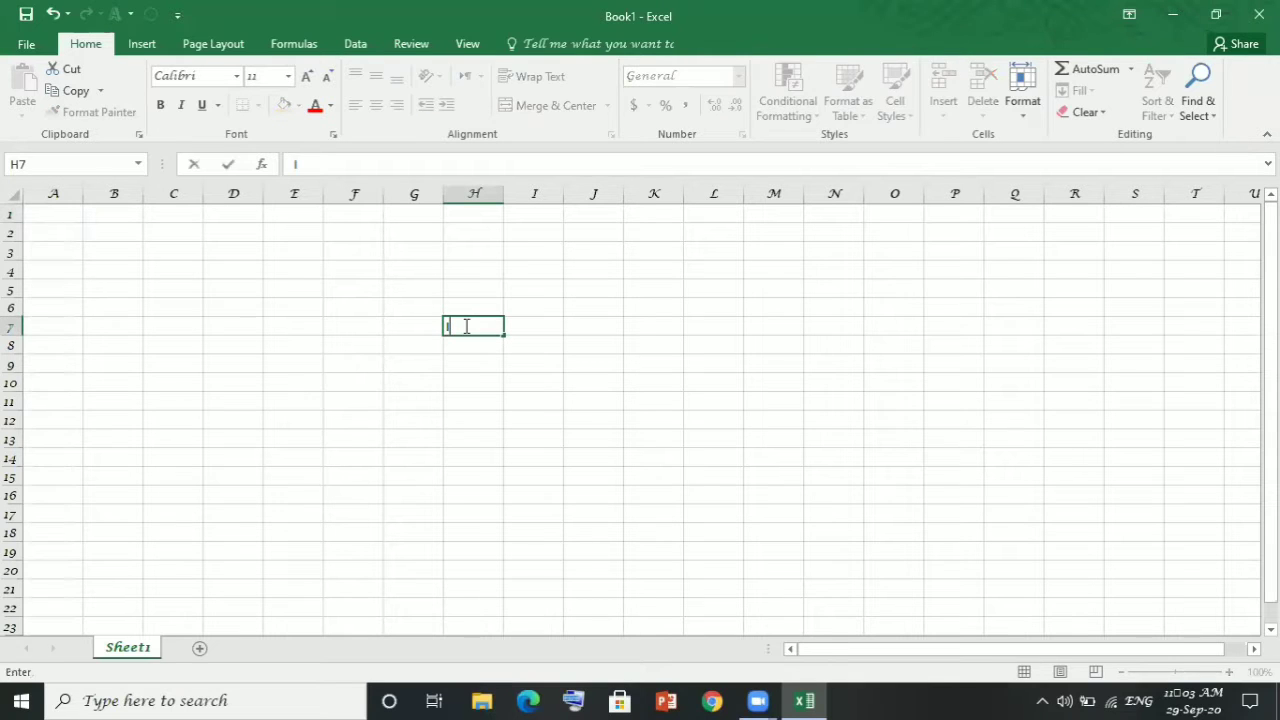
{"action": "type", "text": "d"}
{"action": "key", "text": "Tab"}
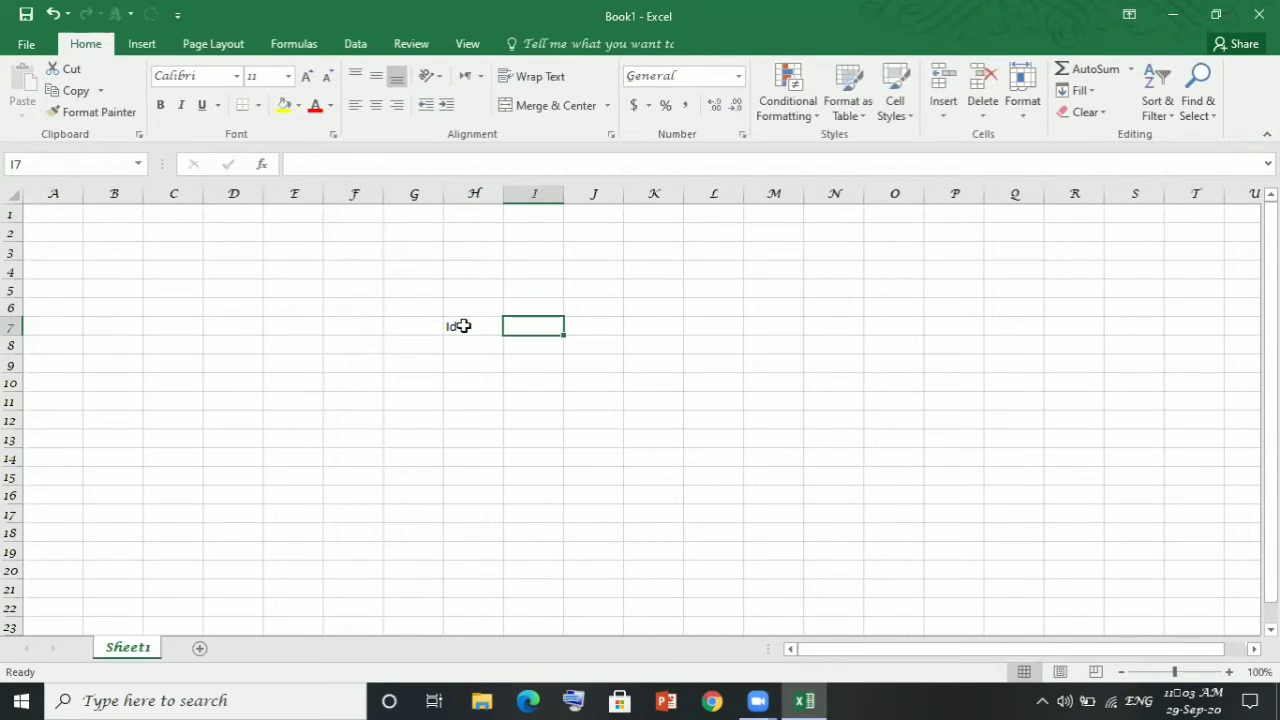
{"action": "type", "text": "Name"}
{"action": "key", "text": "Tab"}
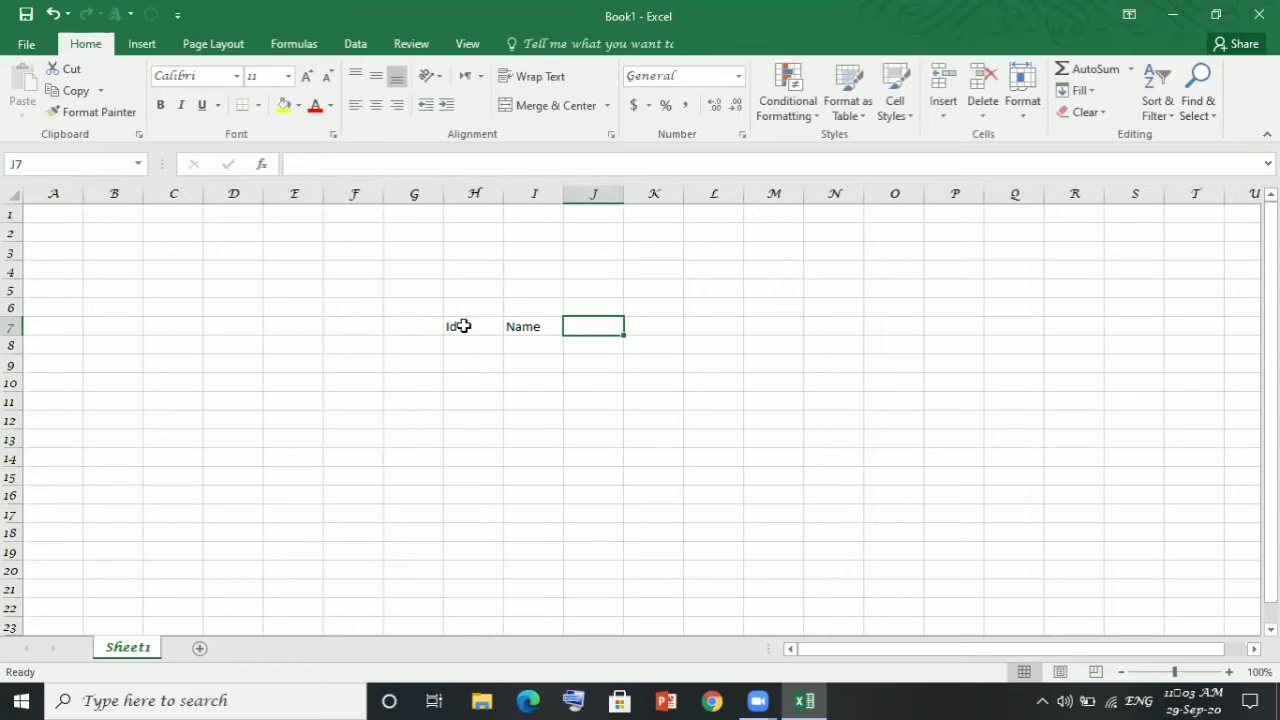
{"action": "type", "text": "Section"}
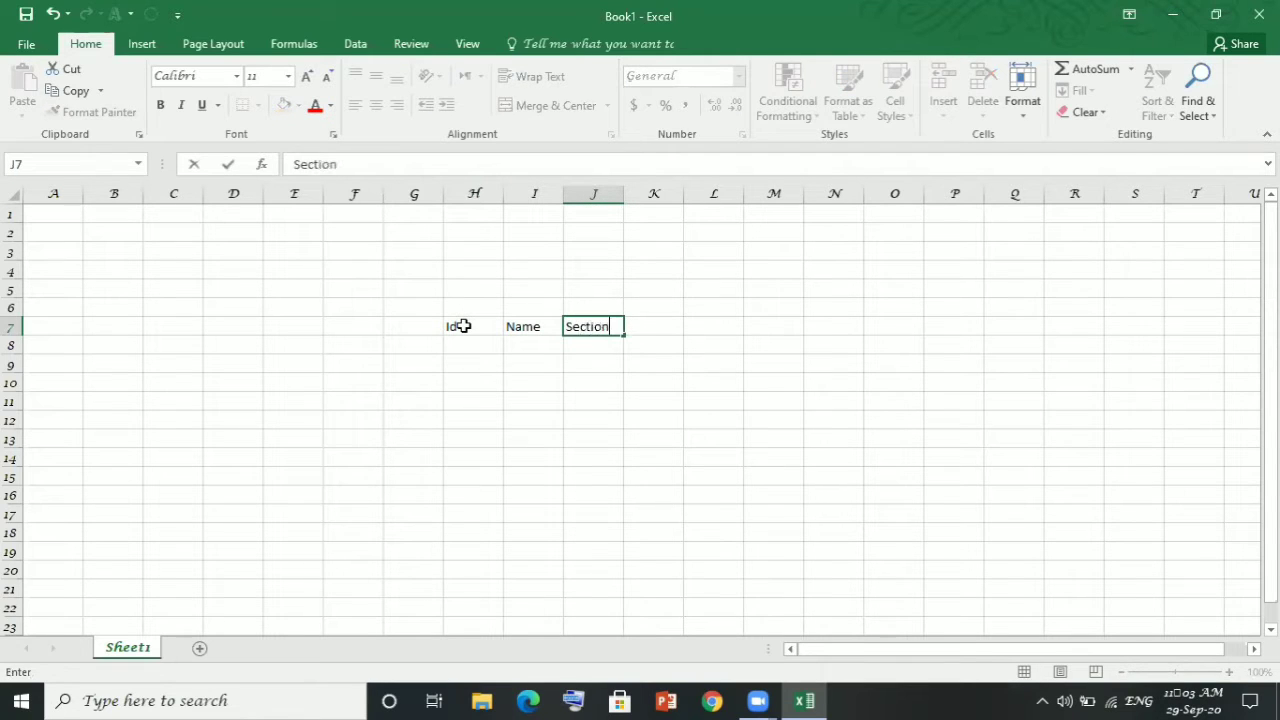
Widen the Name column and select the table range H7:J11.
{"action": "left_click", "coordinate": [530, 194]}
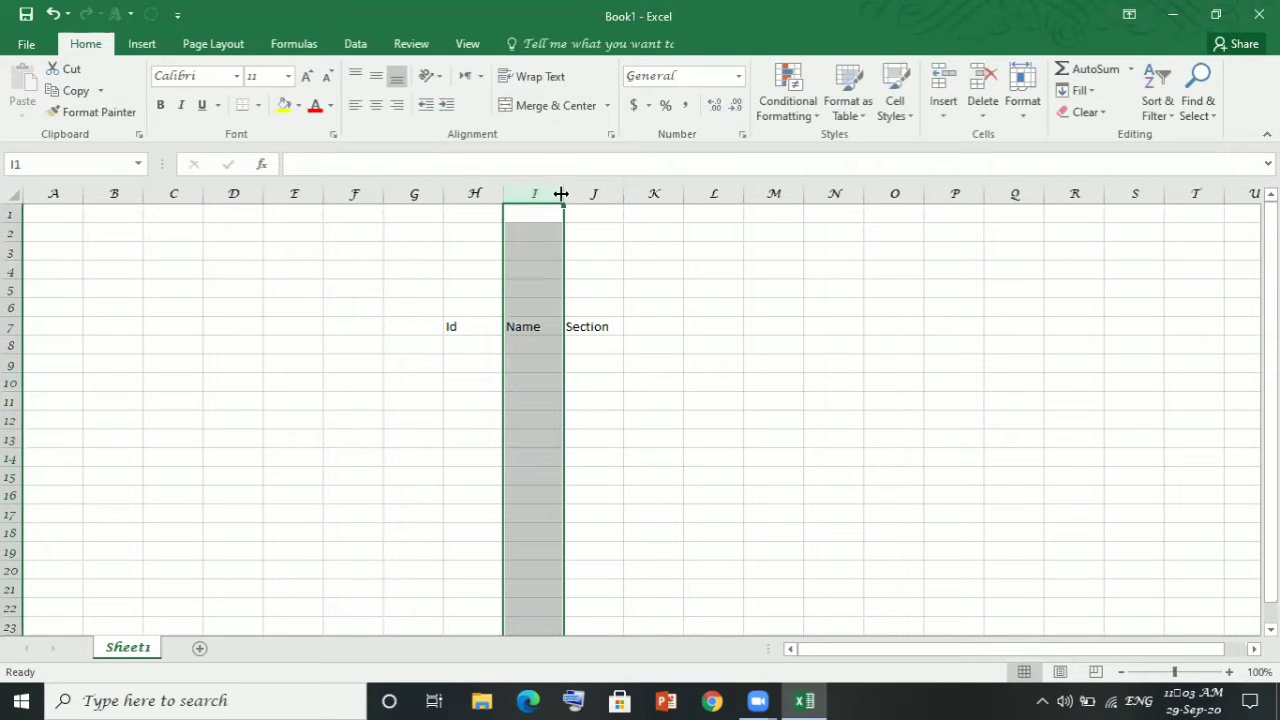
{"action": "left_click_drag", "start_coordinate": [560, 197], "coordinate": [622, 194]}
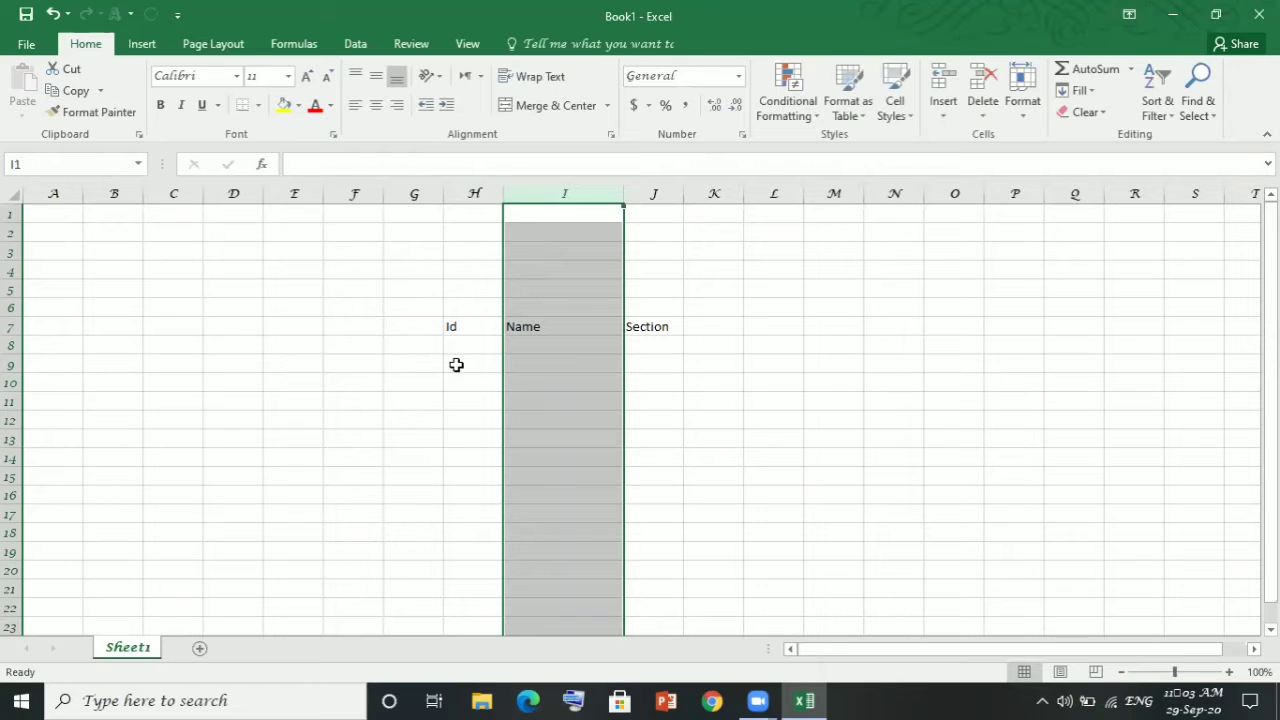
{"action": "left_click_drag", "start_coordinate": [461, 316], "coordinate": [662, 406]}
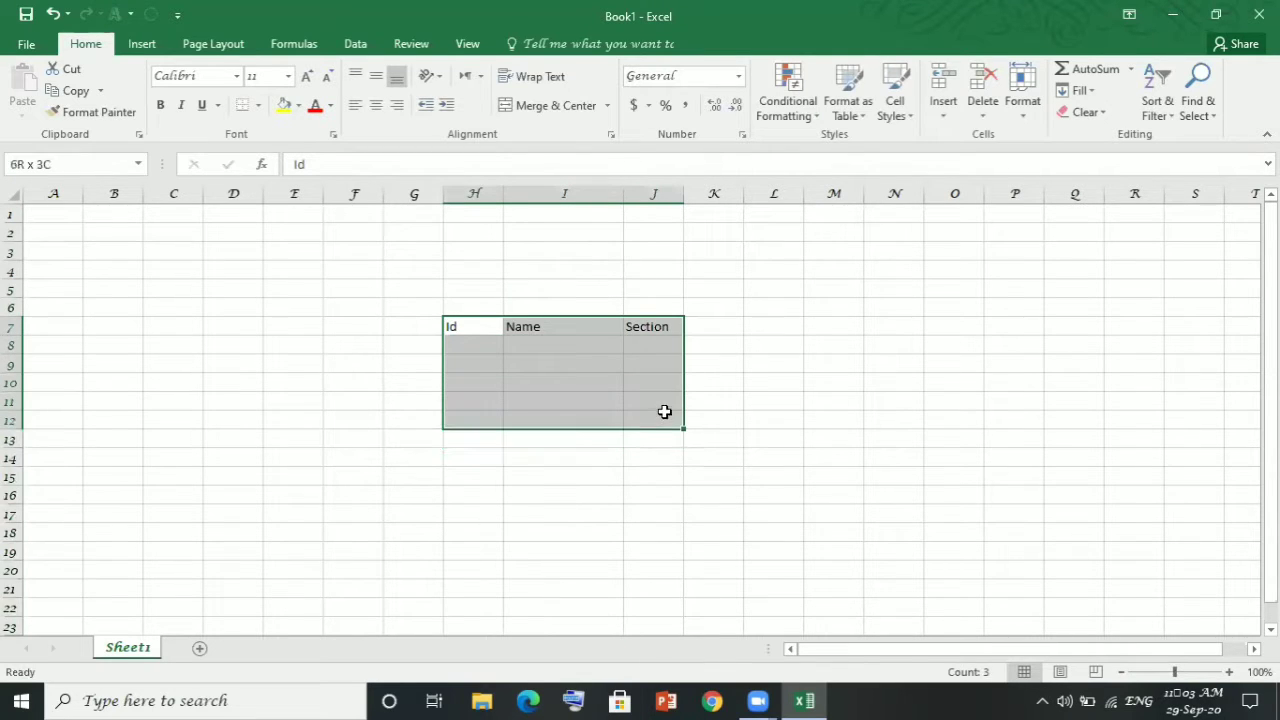
{"action": "left_click_drag", "start_coordinate": [662, 406], "coordinate": [666, 400]}
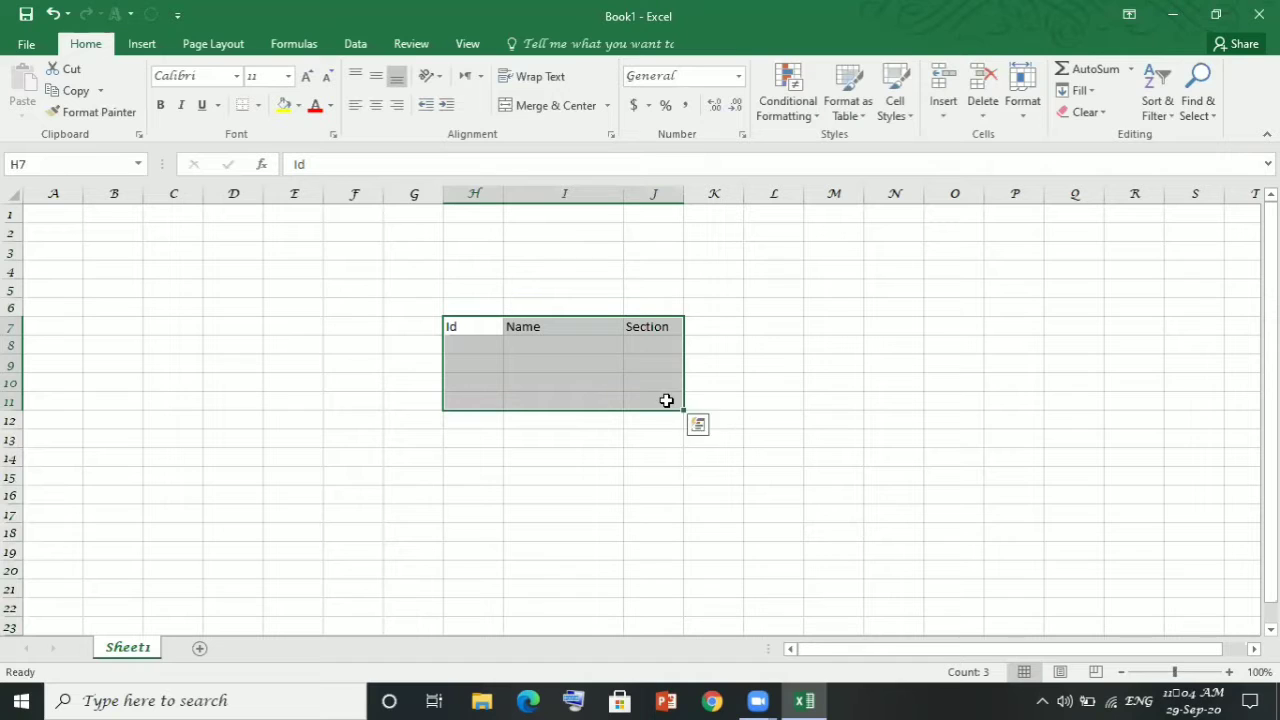
Apply All Borders to H7:J11, then select the header row H7:J7.
{"action": "left_click", "coordinate": [257, 107]}
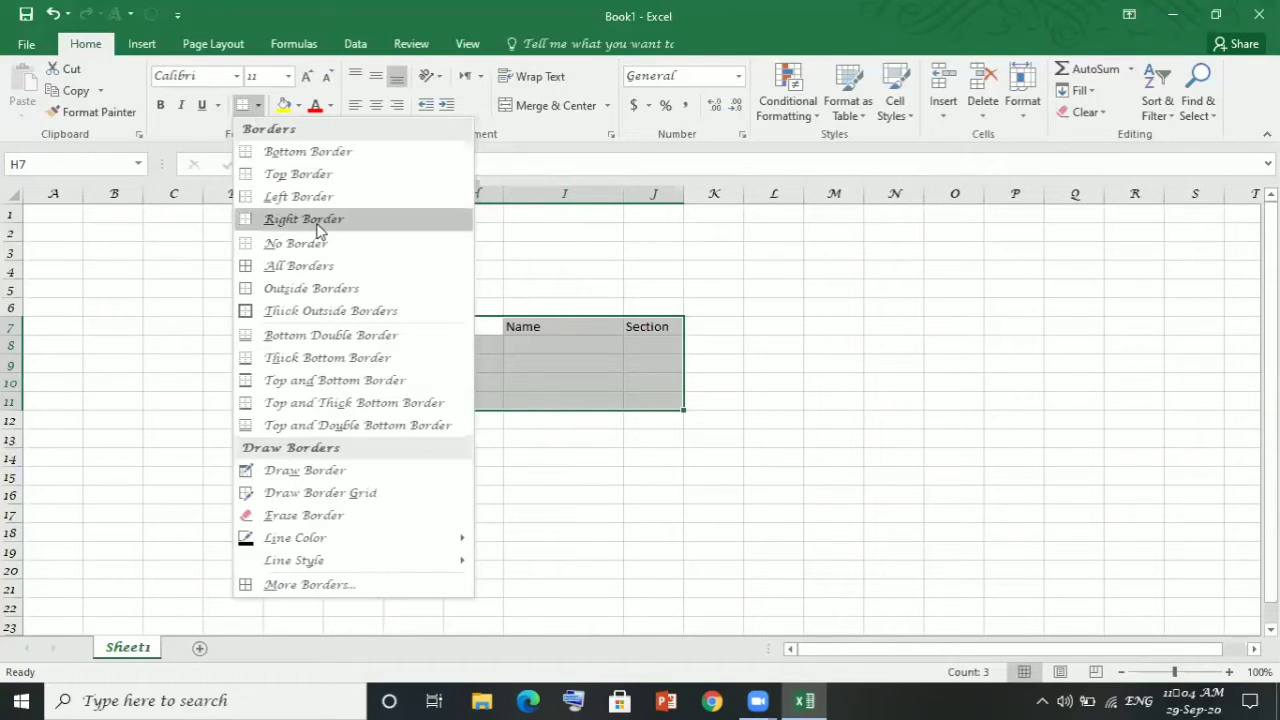
{"action": "left_click", "coordinate": [323, 263]}
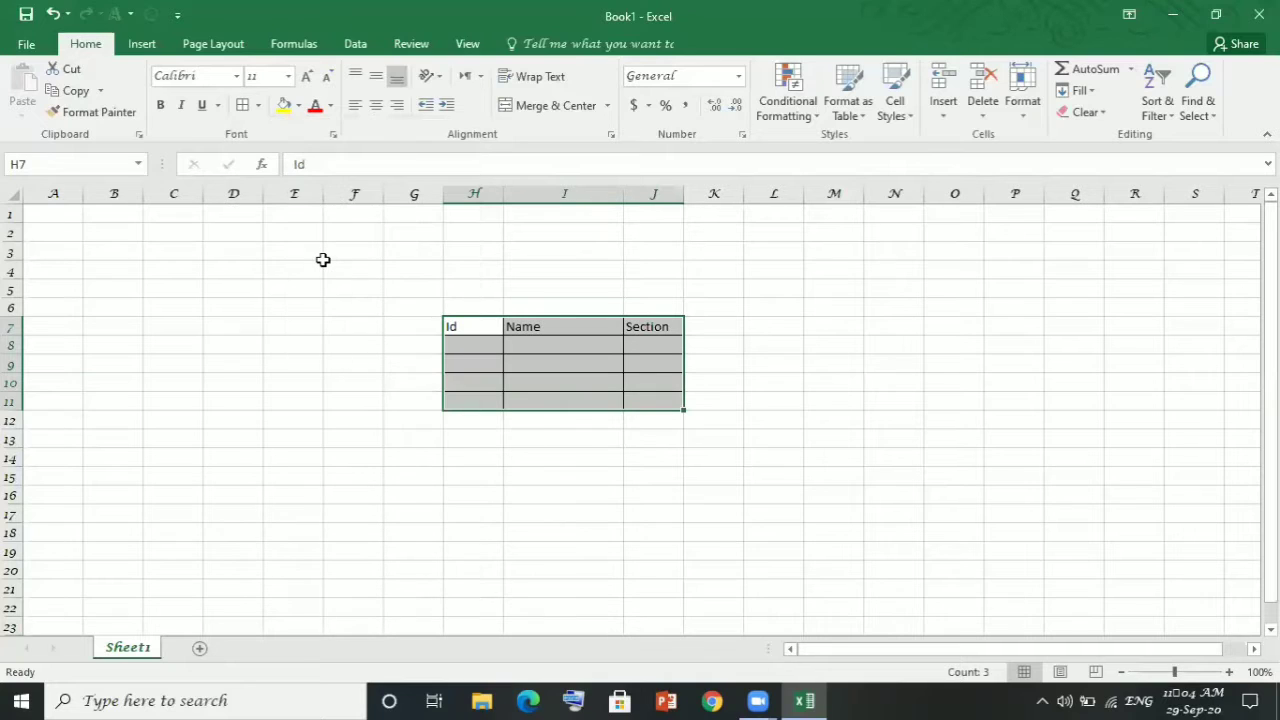
{"action": "left_click", "coordinate": [486, 327]}
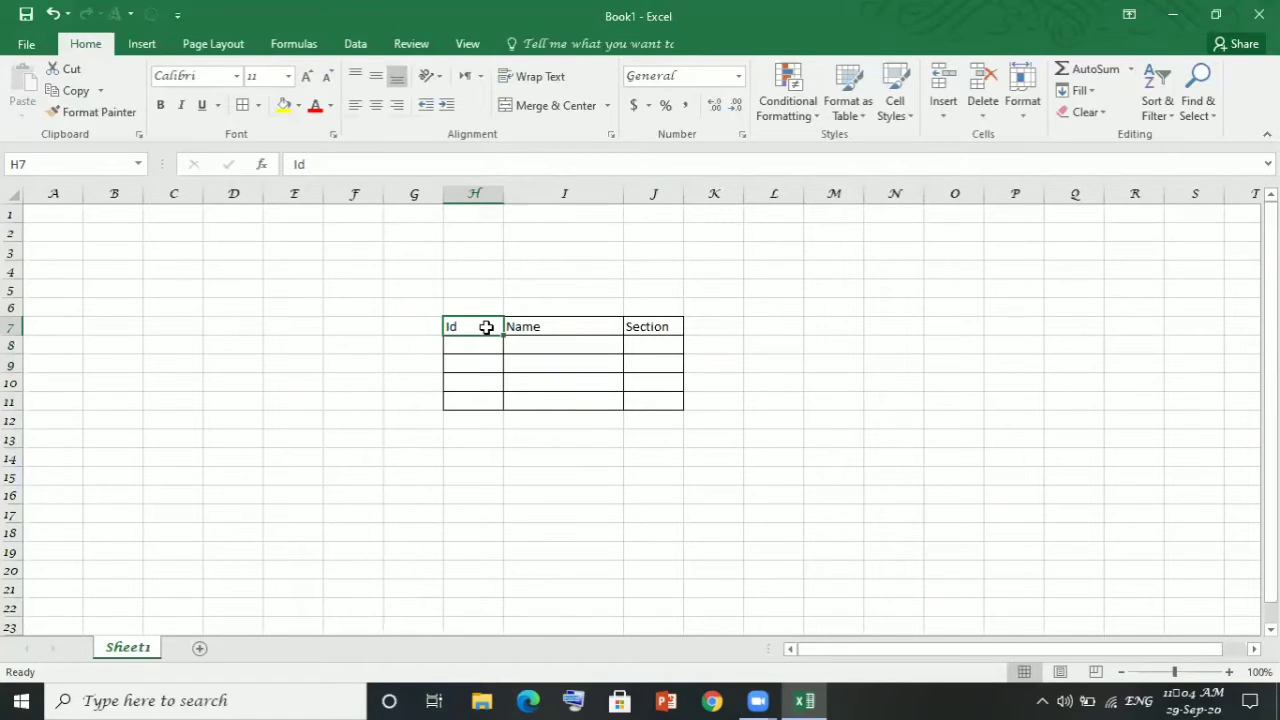
{"action": "left_click_drag", "start_coordinate": [486, 327], "coordinate": [634, 328]}
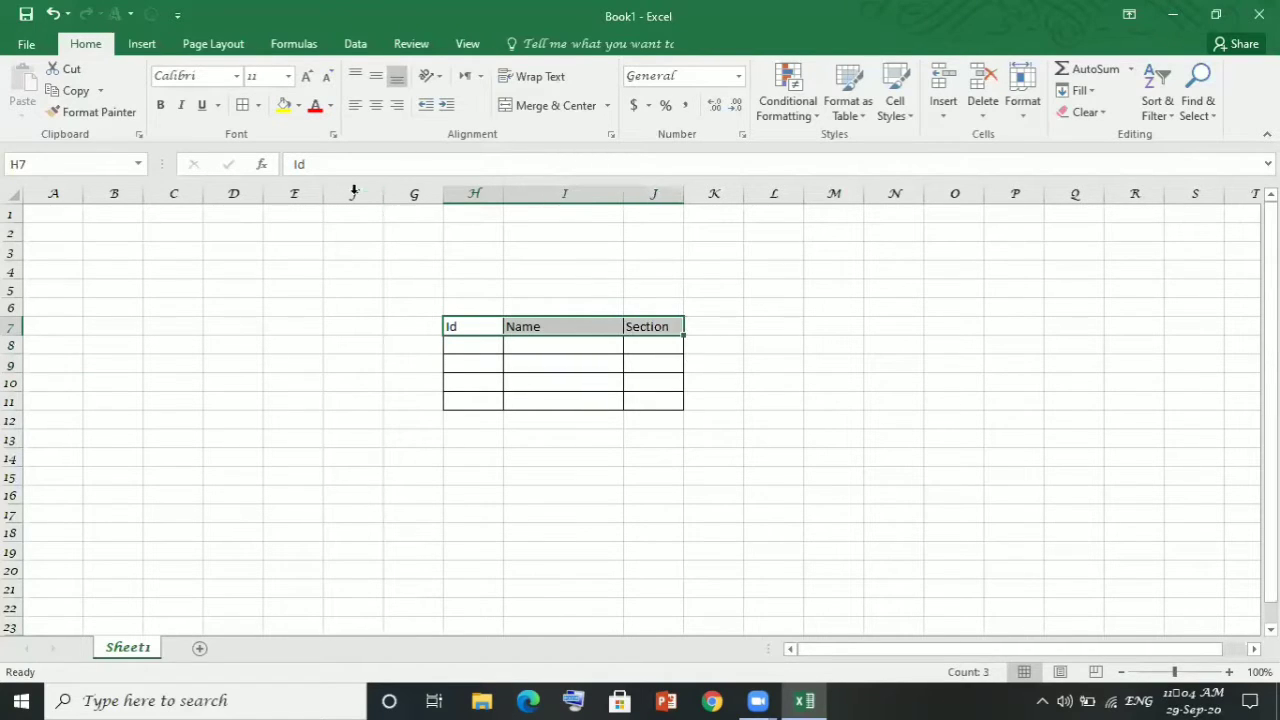
Fill the H7:J7 headers yellow and make their text red.
{"action": "left_click", "coordinate": [287, 106]}
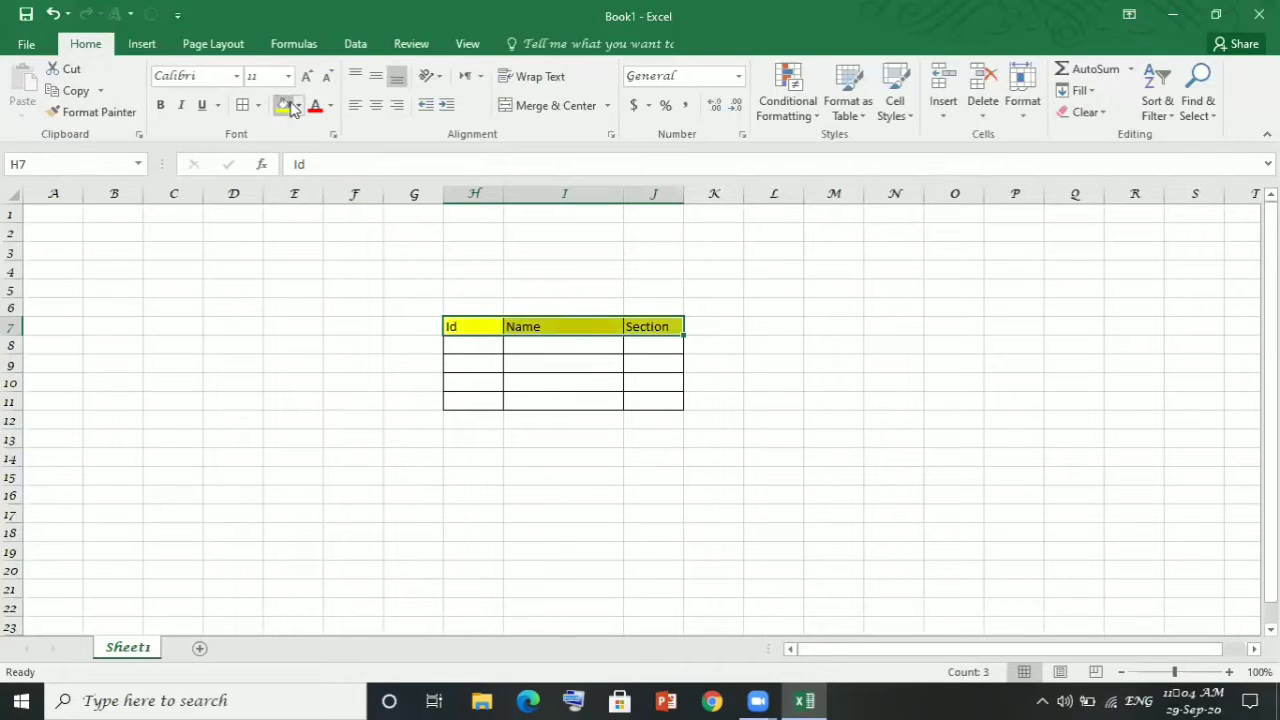
{"action": "left_click", "coordinate": [315, 106]}
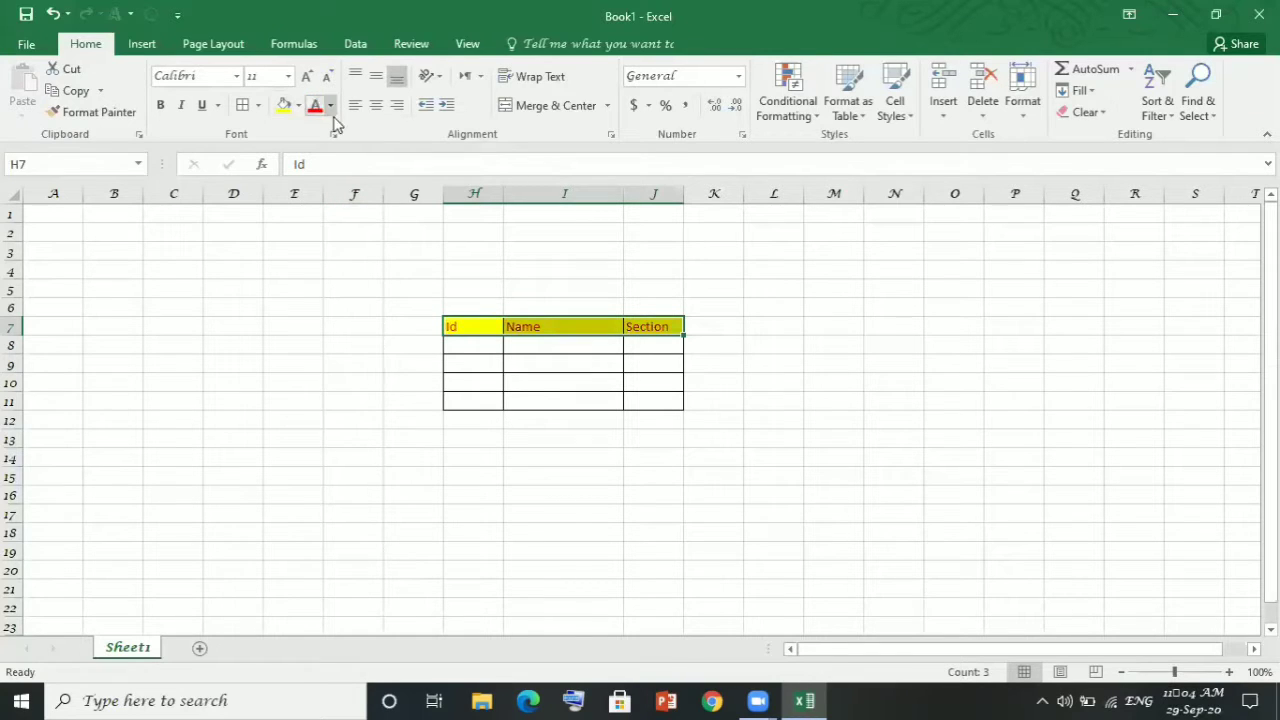
{"action": "left_click", "coordinate": [768, 360]}
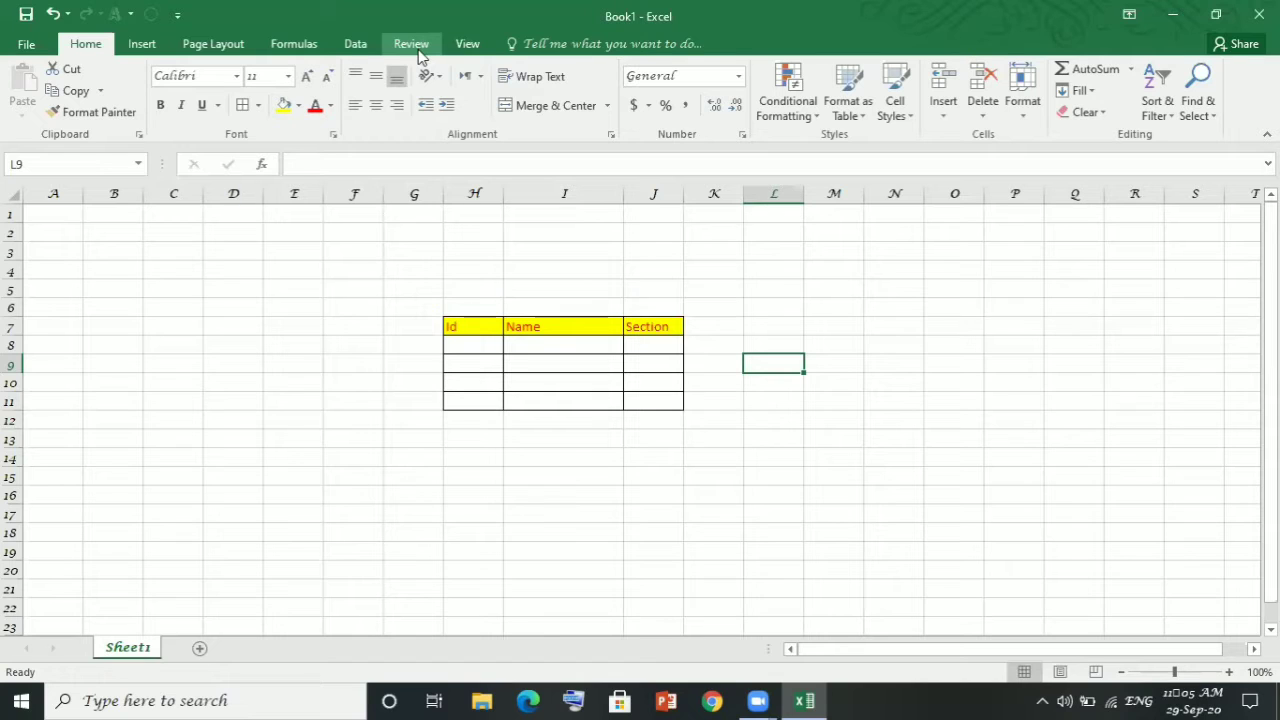
Share the workbook so more than one user can edit it at once.
{"action": "left_click", "coordinate": [415, 47]}
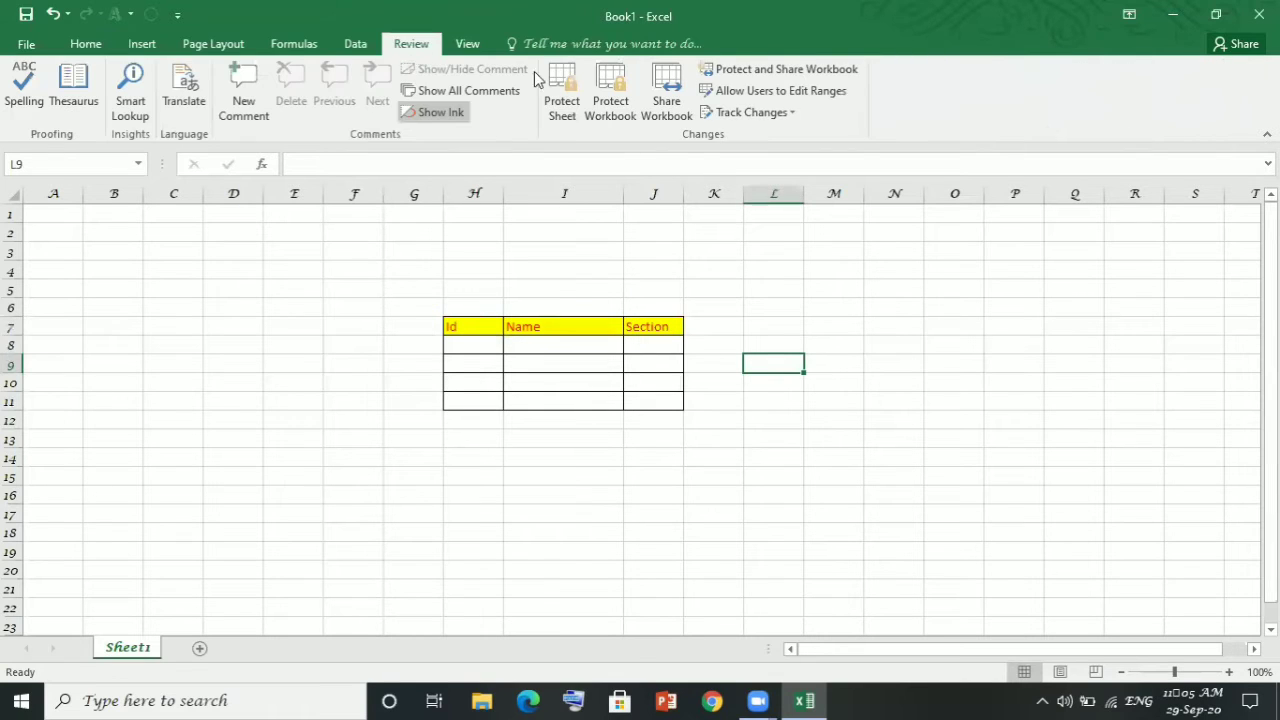
{"action": "left_click", "coordinate": [647, 103]}
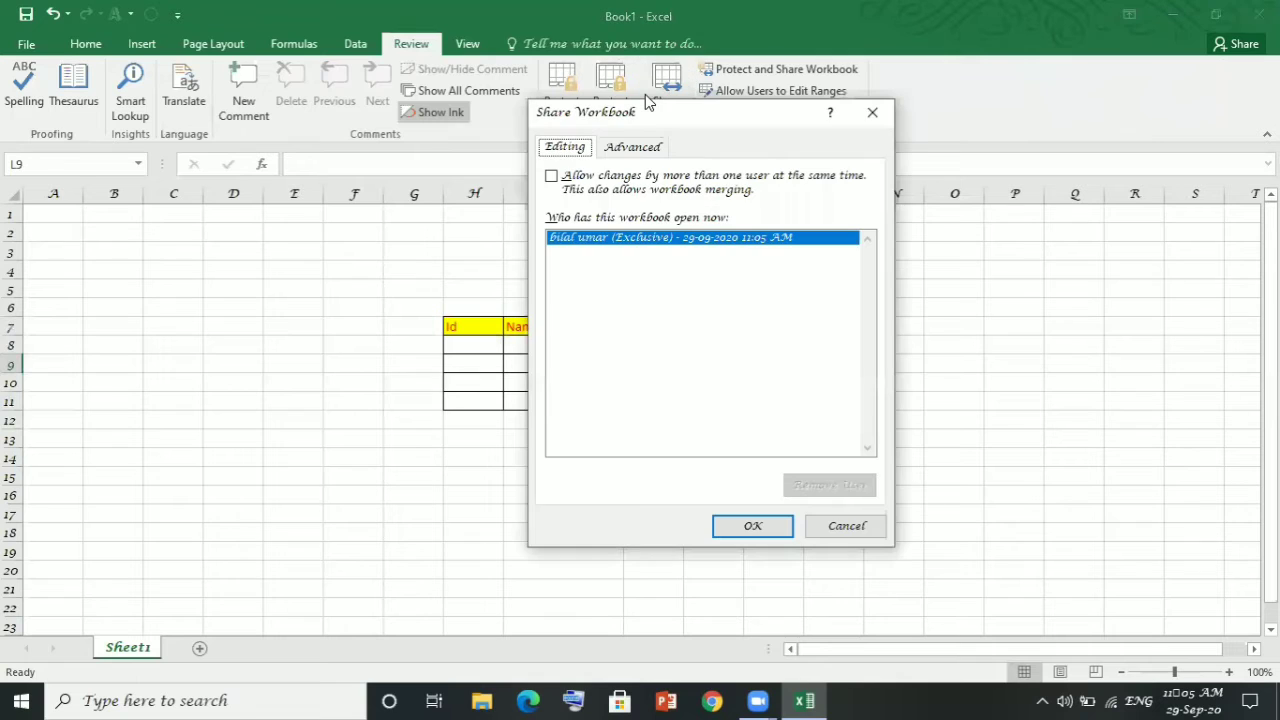
{"action": "left_click", "coordinate": [615, 190]}
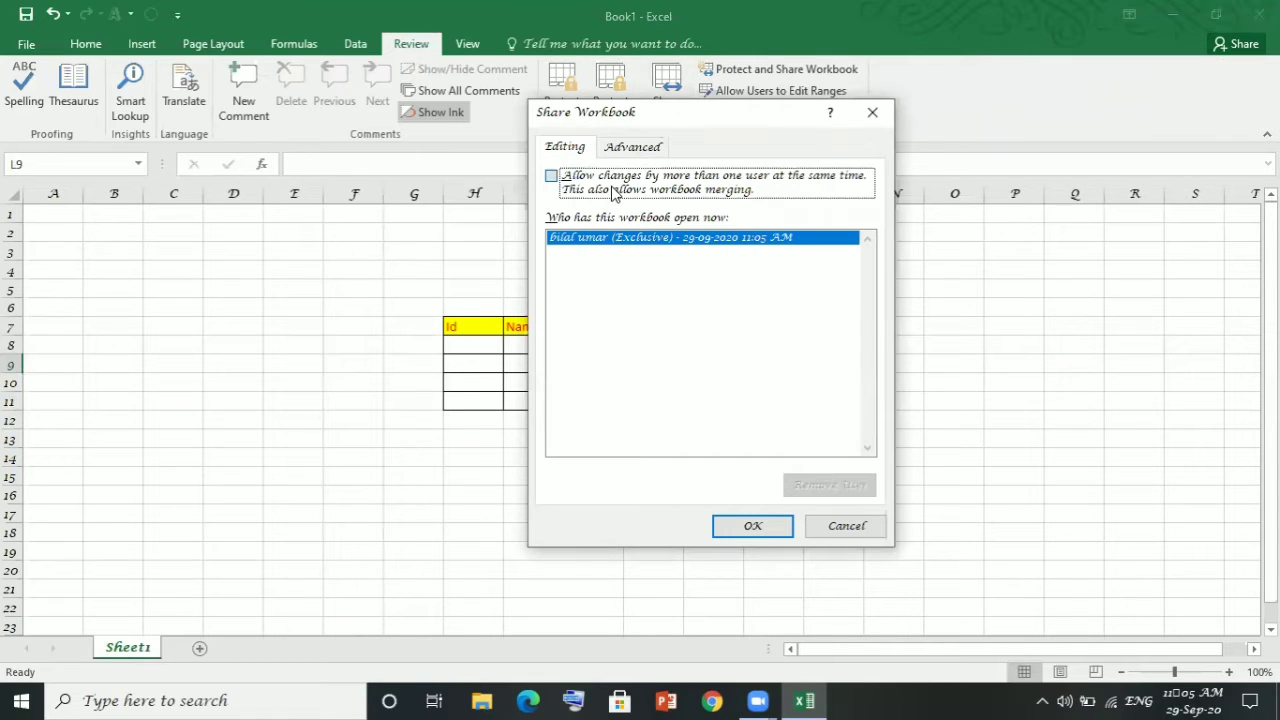
{"action": "key", "text": "Return"}
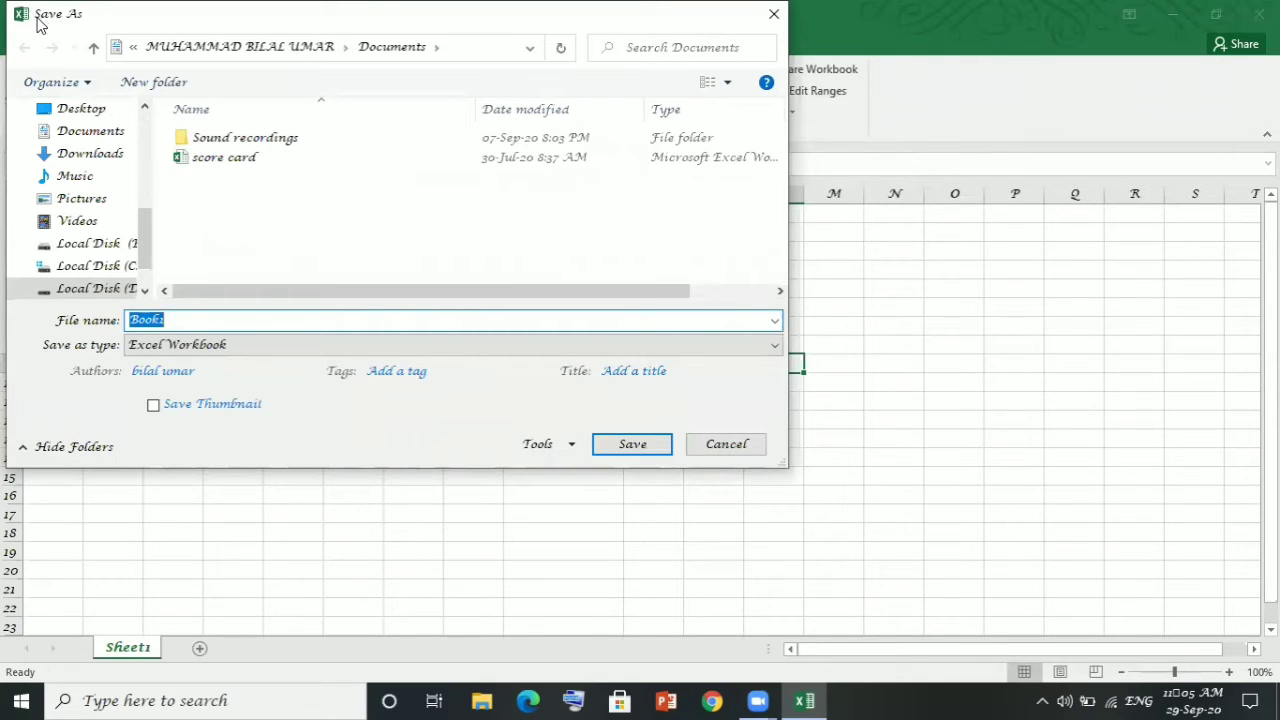
{"action": "mouse_move", "coordinate": [80, 109]}
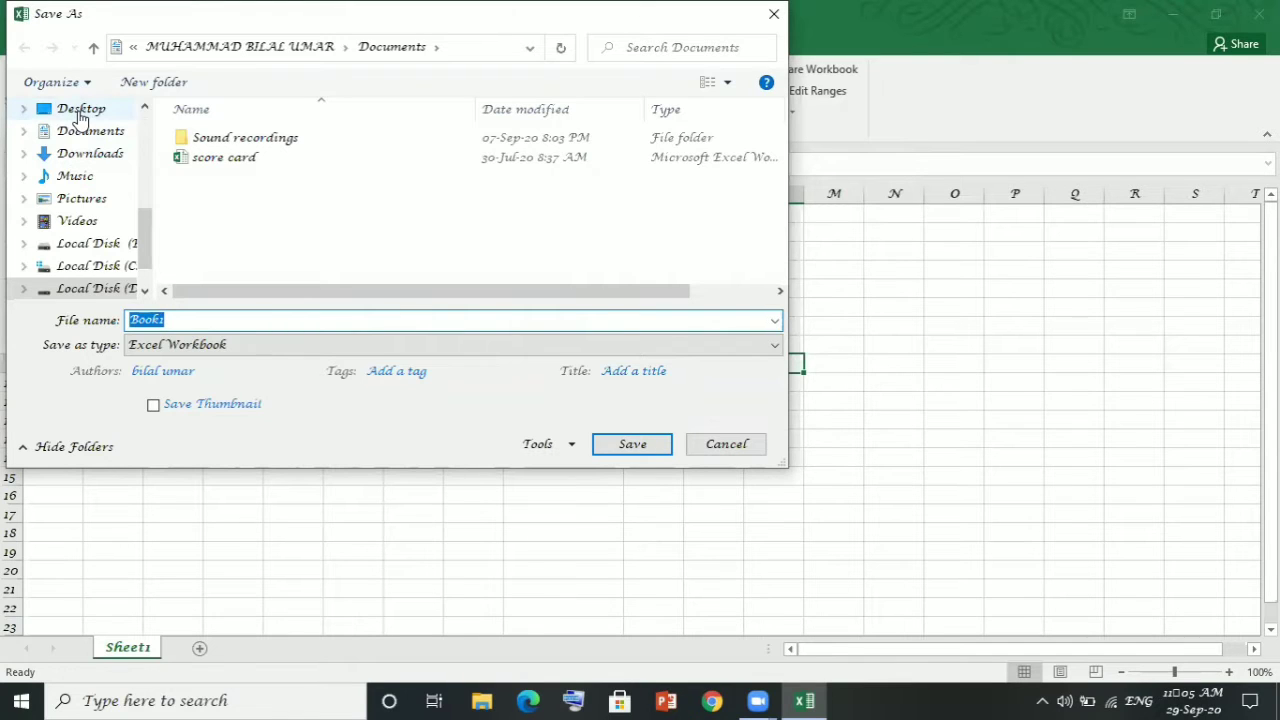
Save the workbook to the Desktop as 'Master file'.
{"action": "left_click", "coordinate": [81, 110]}
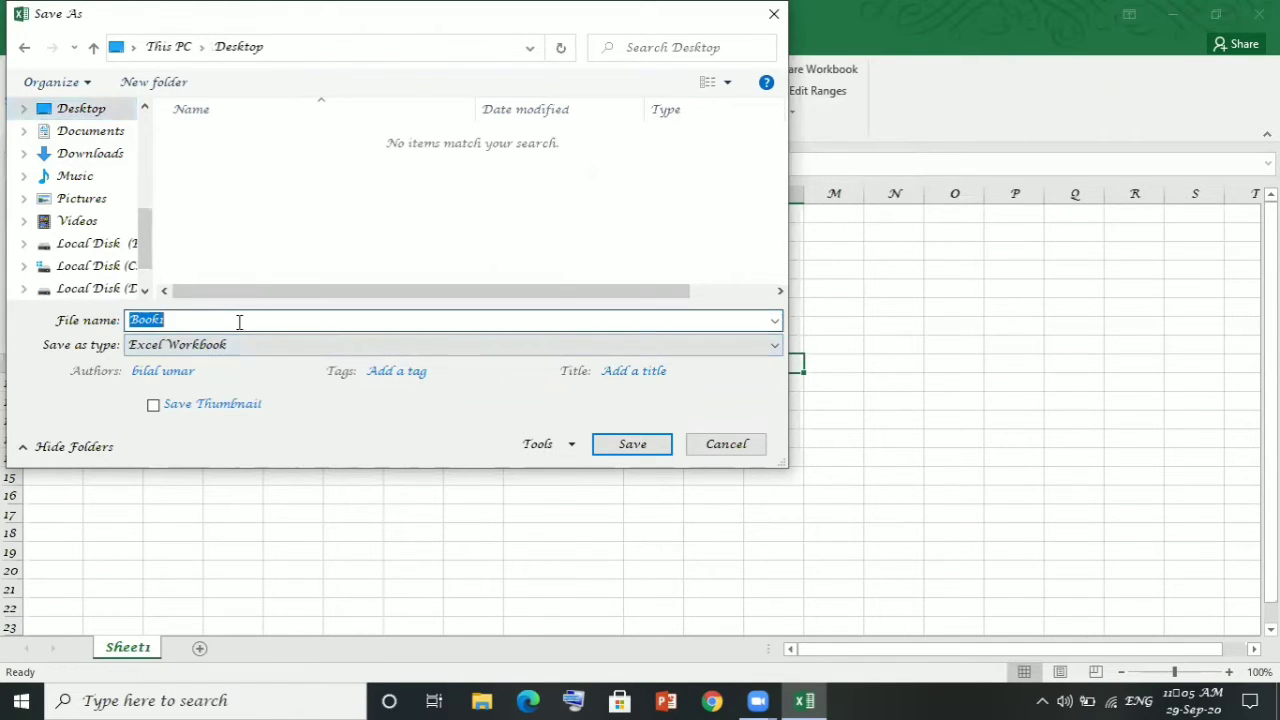
{"action": "key", "text": "BackSpace"}
{"action": "type", "text": "Ma"}
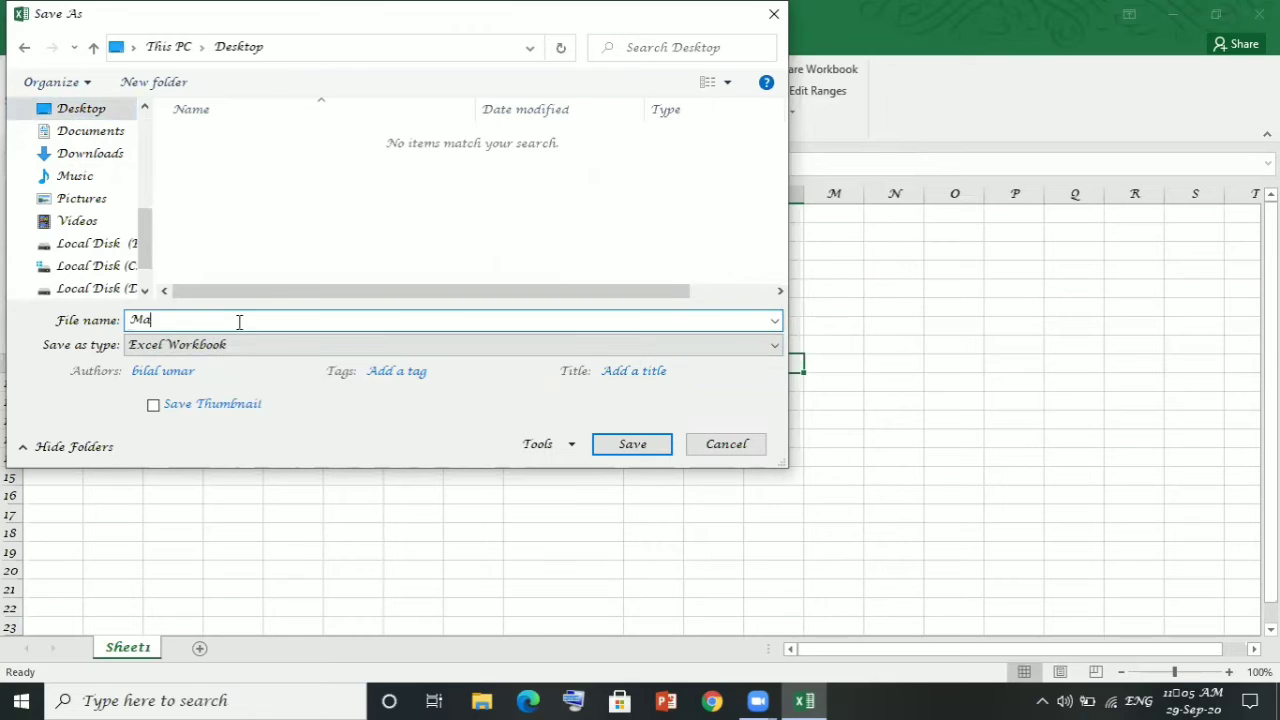
{"action": "type", "text": "ster f"}
{"action": "type", "text": "ile"}
{"action": "key", "text": "Return"}
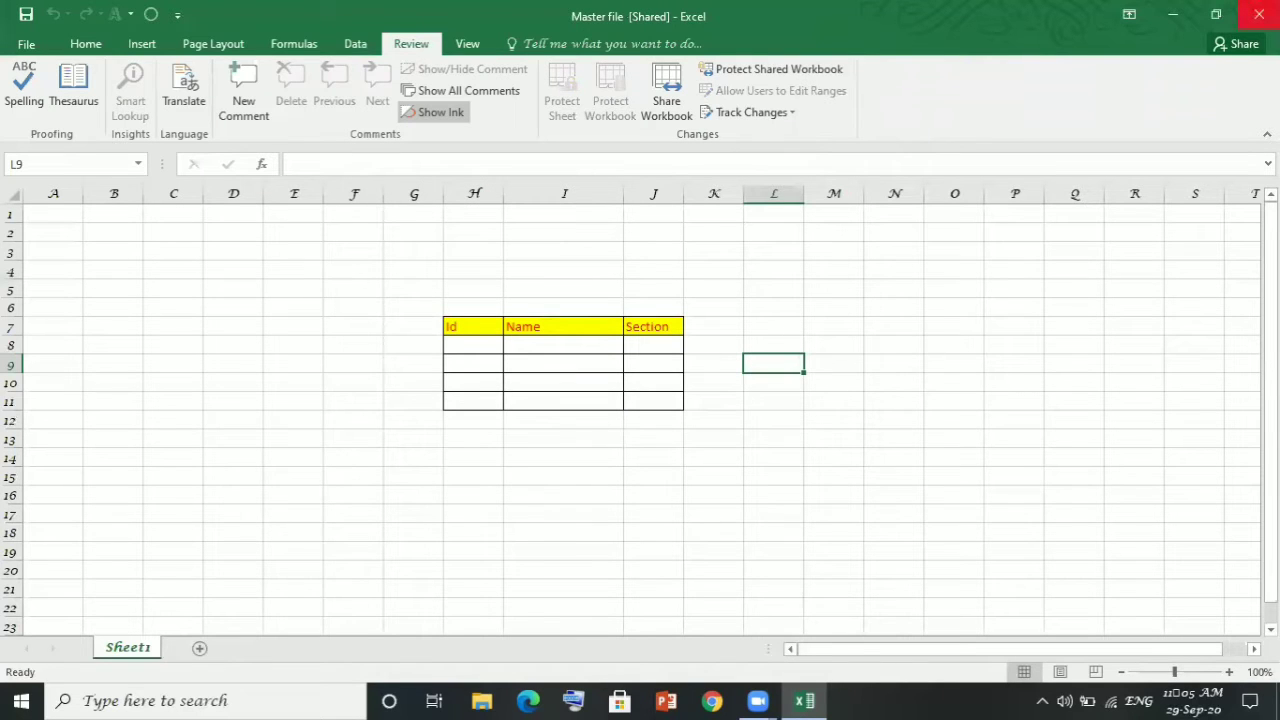
Close Excel and paste two copies of Master file on the desktop, arranging the icons.
{"action": "left_click", "coordinate": [1259, 14]}
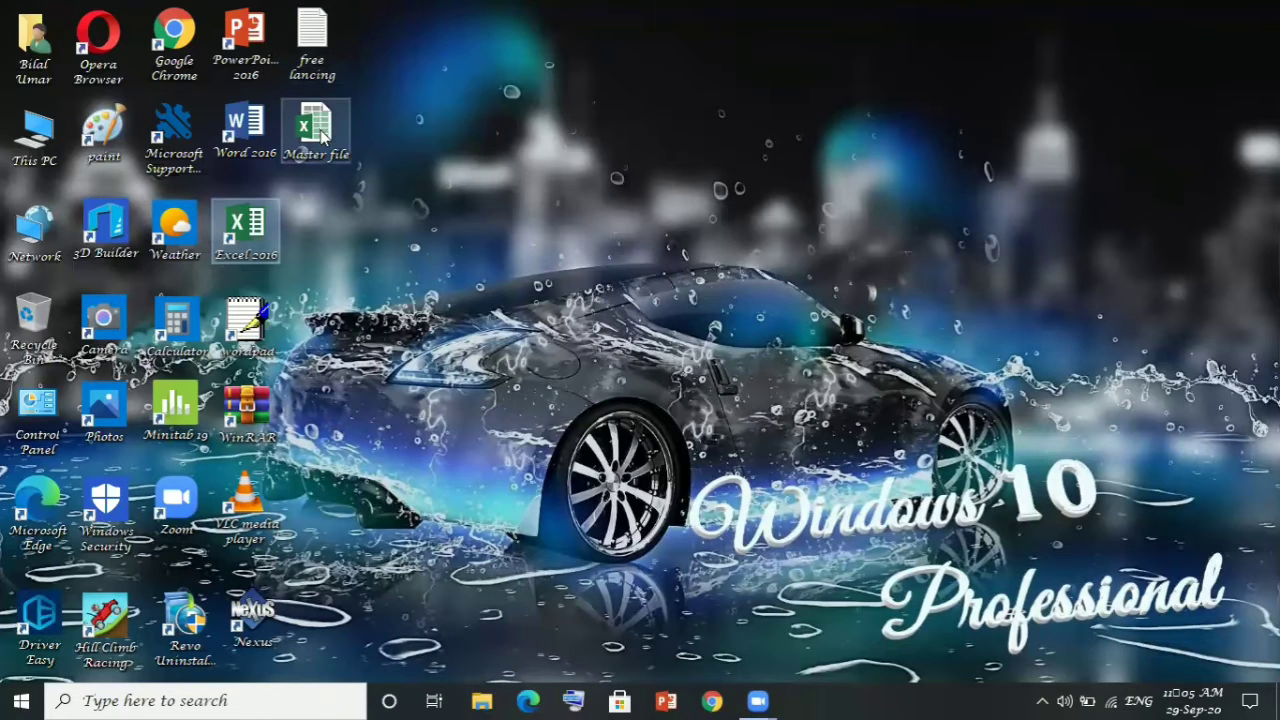
{"action": "left_click", "coordinate": [321, 136]}
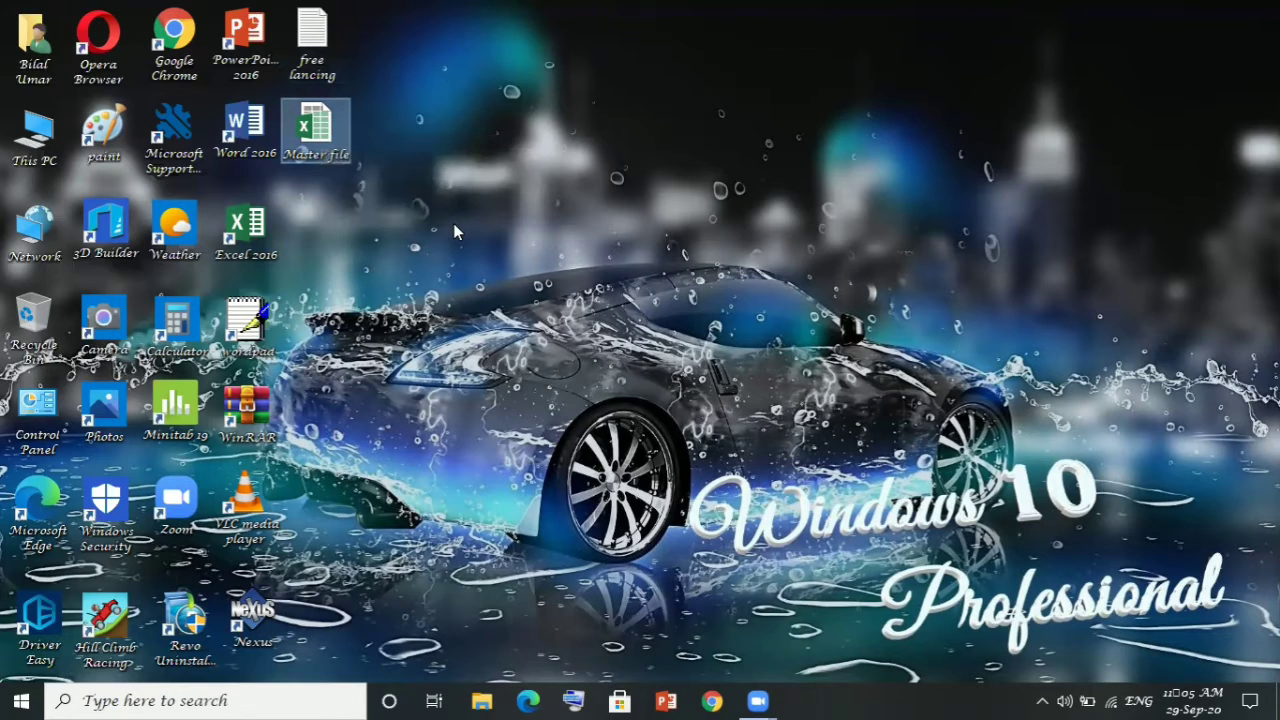
{"action": "key", "text": "ctrl+v"}
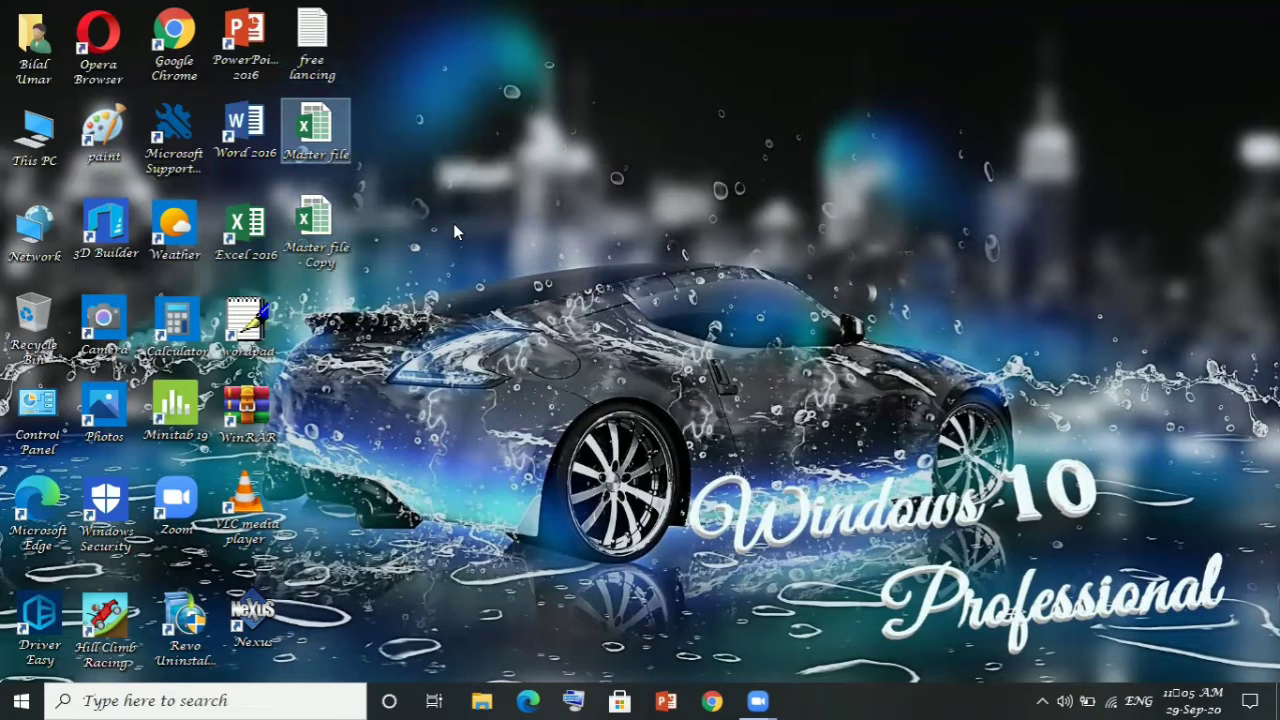
{"action": "left_click", "coordinate": [336, 118]}
{"action": "key", "text": "ctrl+v"}
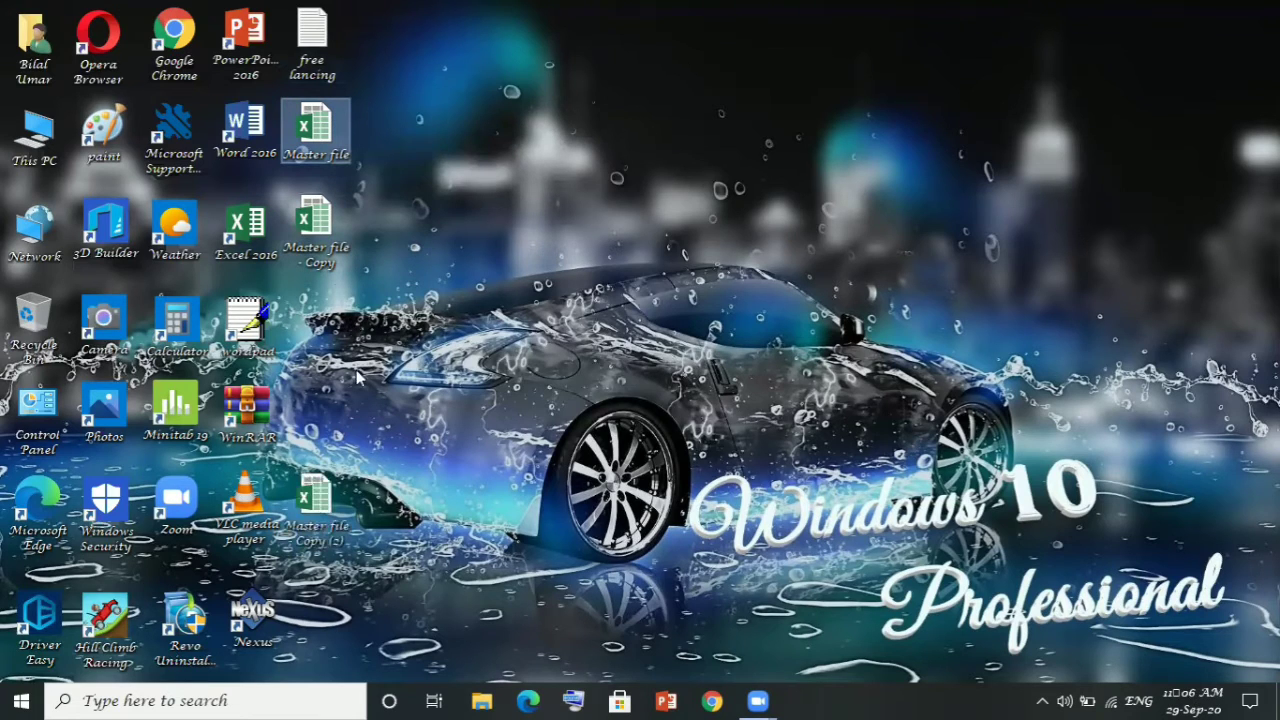
{"action": "left_click", "coordinate": [335, 430]}
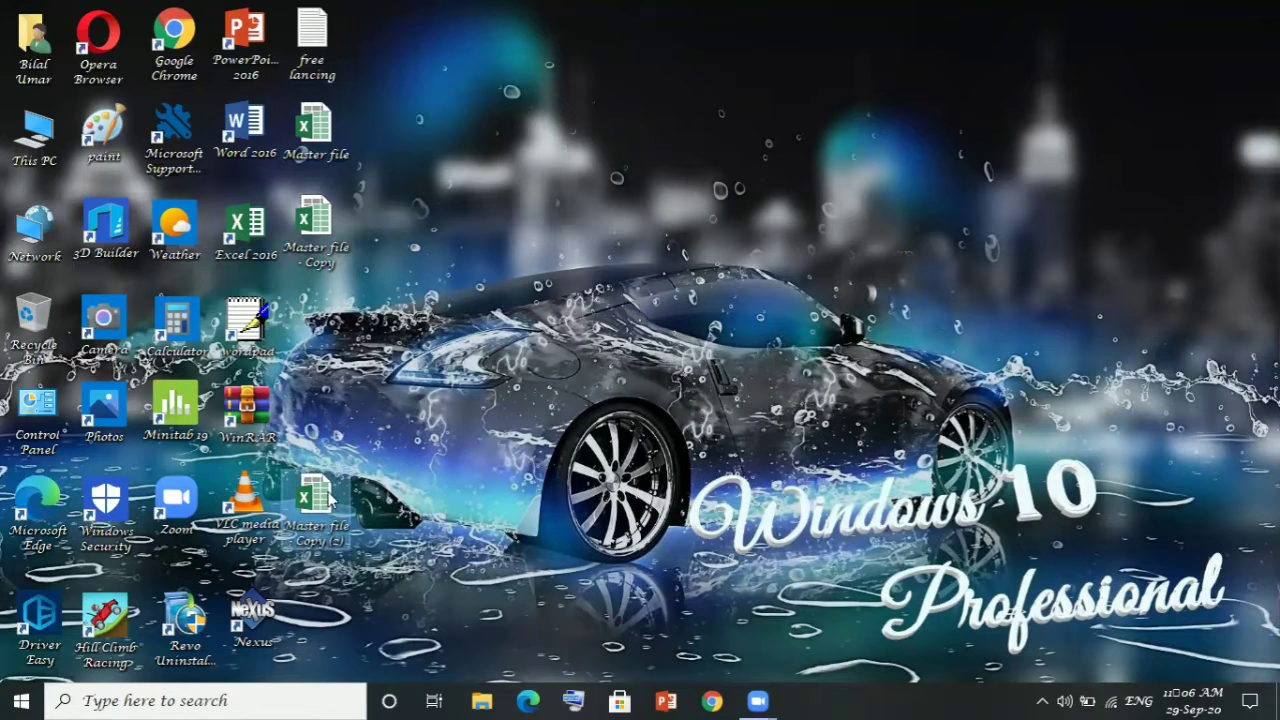
{"action": "mouse_move", "coordinate": [329, 506]}
{"action": "left_mouse_down"}
{"action": "mouse_move", "coordinate": [329, 322]}
{"action": "mouse_move", "coordinate": [337, 330]}
{"action": "left_mouse_up"}
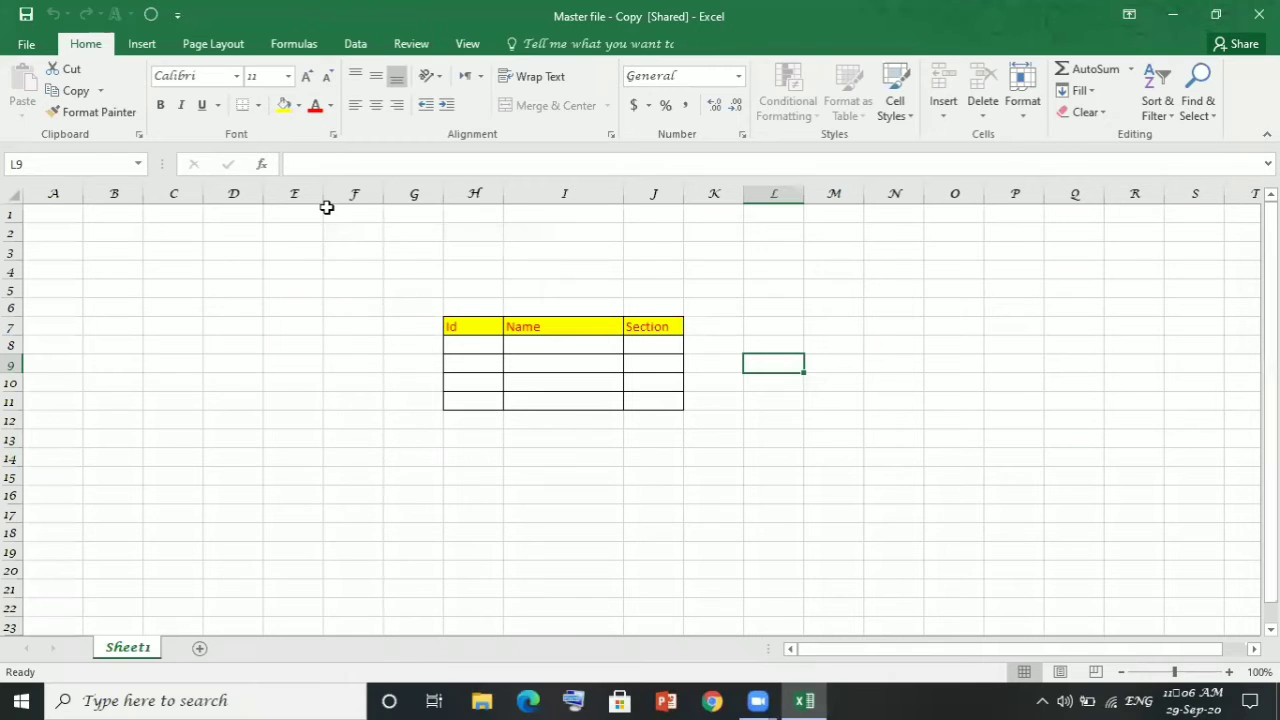
Enter Ids 101, 102, 103 and 104 in H8:H11, correcting the mistyped 1045.
{"action": "left_click", "coordinate": [492, 347]}
{"action": "type", "text": "101"}
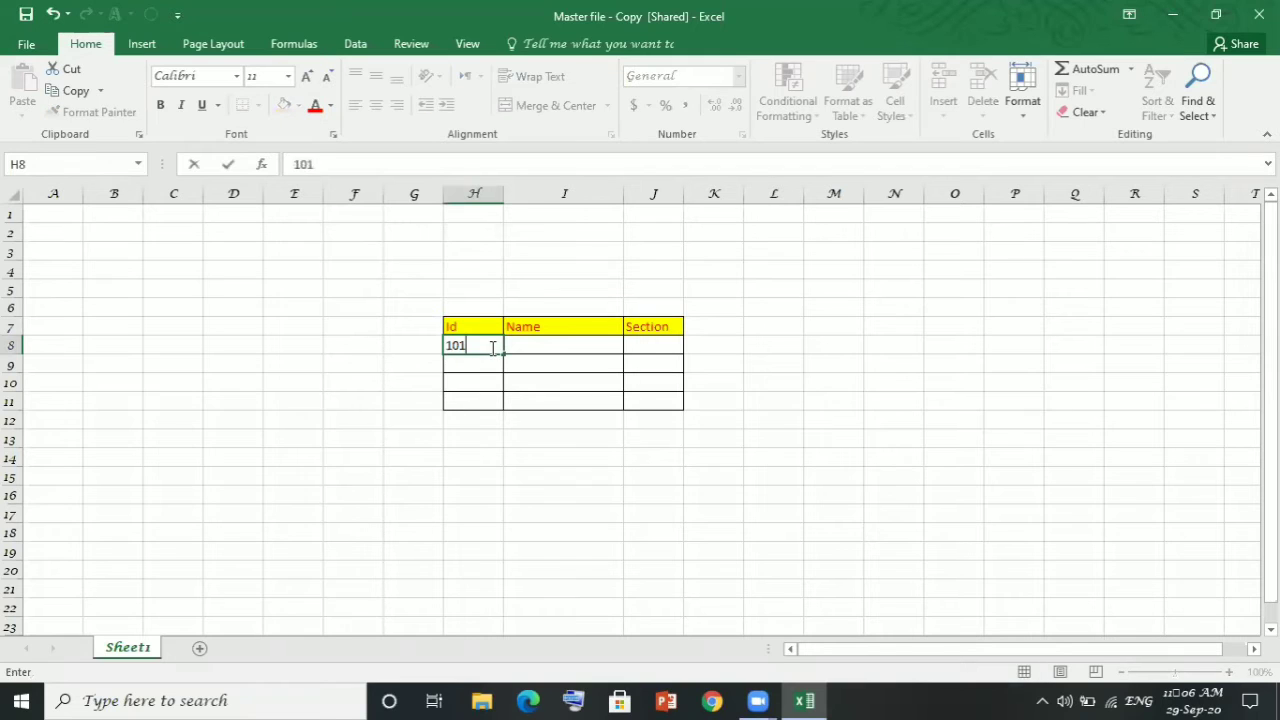
{"action": "key", "text": "Return"}
{"action": "type", "text": "102"}
{"action": "key", "text": "Return"}
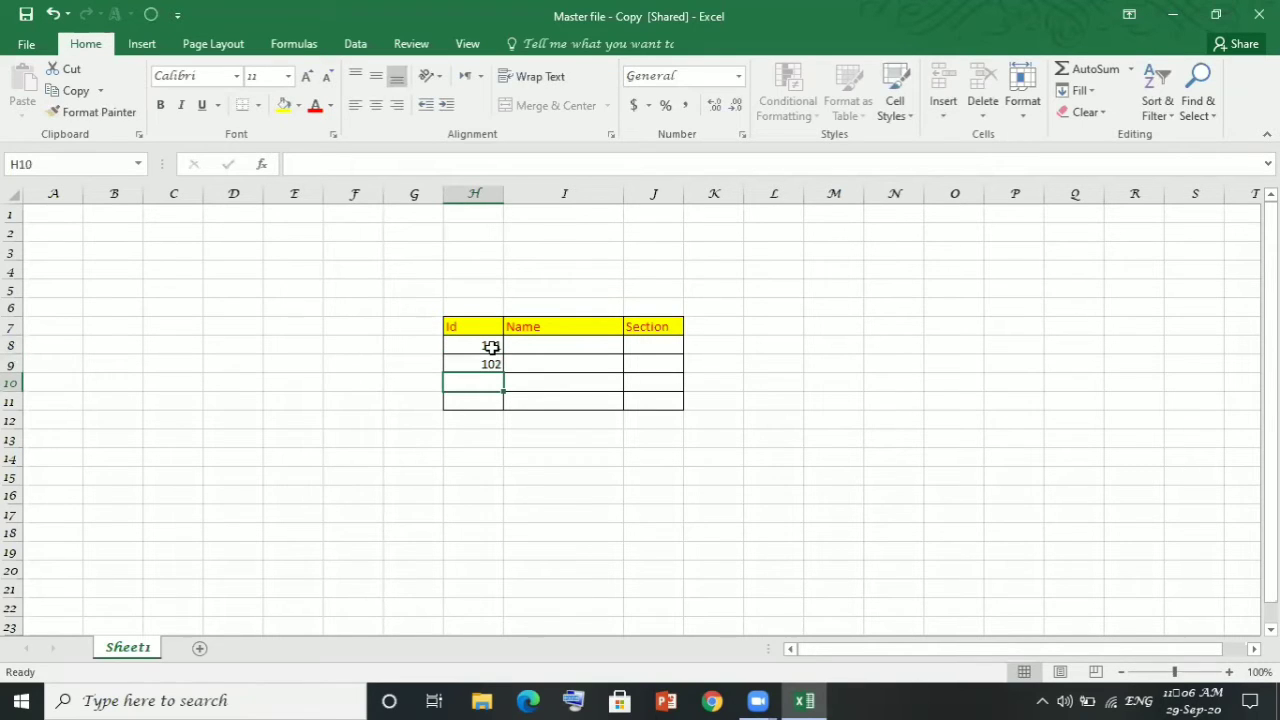
{"action": "type", "text": "103"}
{"action": "key", "text": "Return"}
{"action": "type", "text": "1045"}
{"action": "key", "text": "Return"}
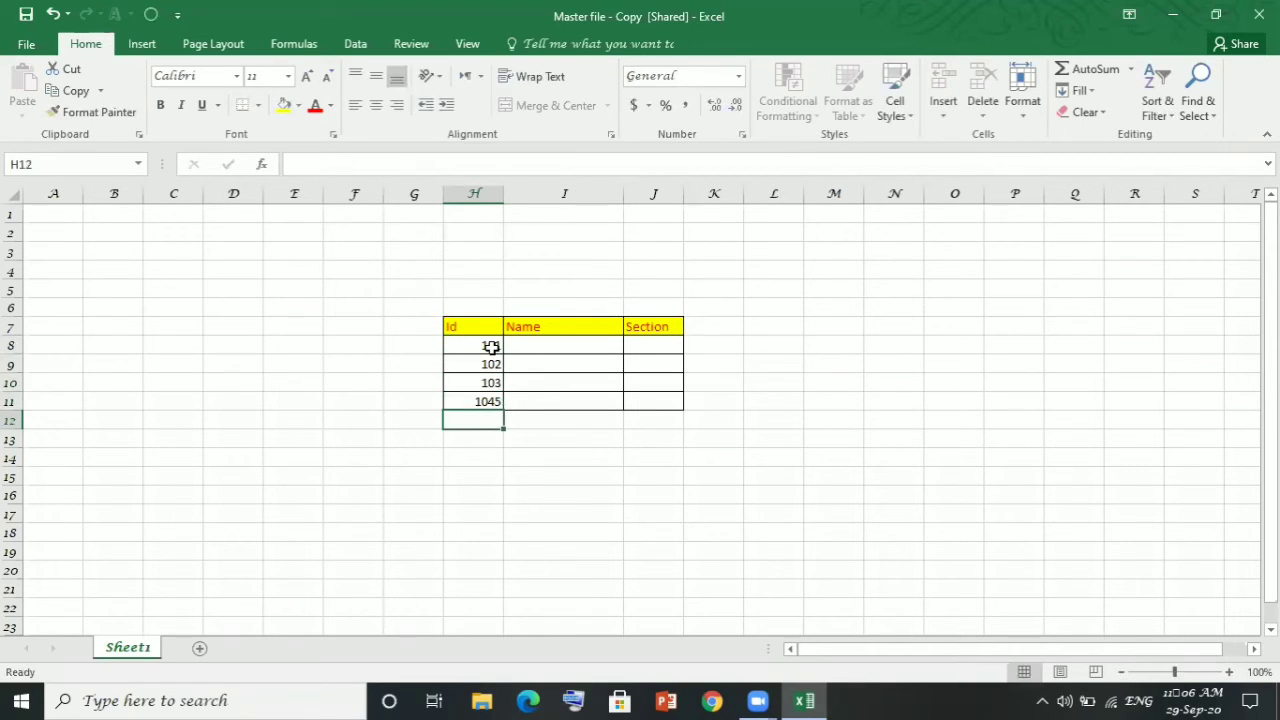
{"action": "left_click", "coordinate": [492, 400]}
{"action": "double_click", "coordinate": [492, 400]}
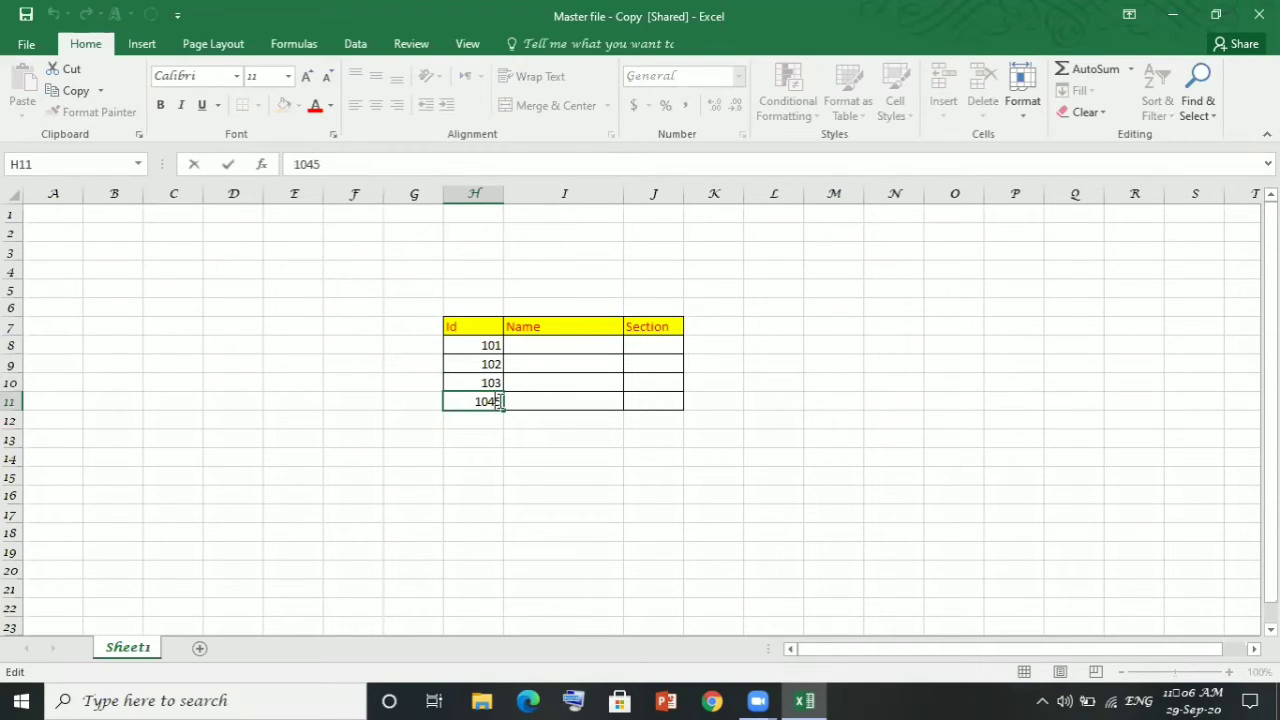
{"action": "key", "text": "BackSpace"}
Enter four student names in I8:I11 and save the copy.
{"action": "left_click", "coordinate": [538, 349]}
{"action": "type", "text": "B"}
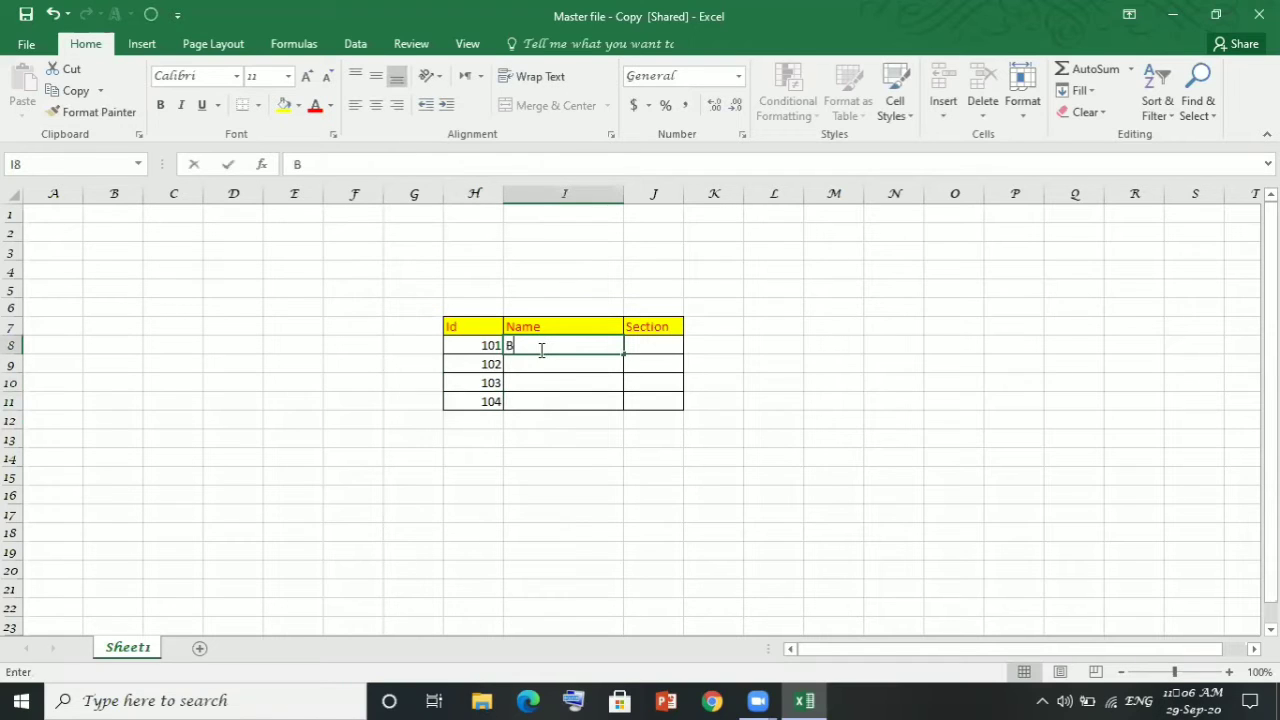
{"action": "type", "text": "ilal"}
{"action": "key", "text": "Return"}
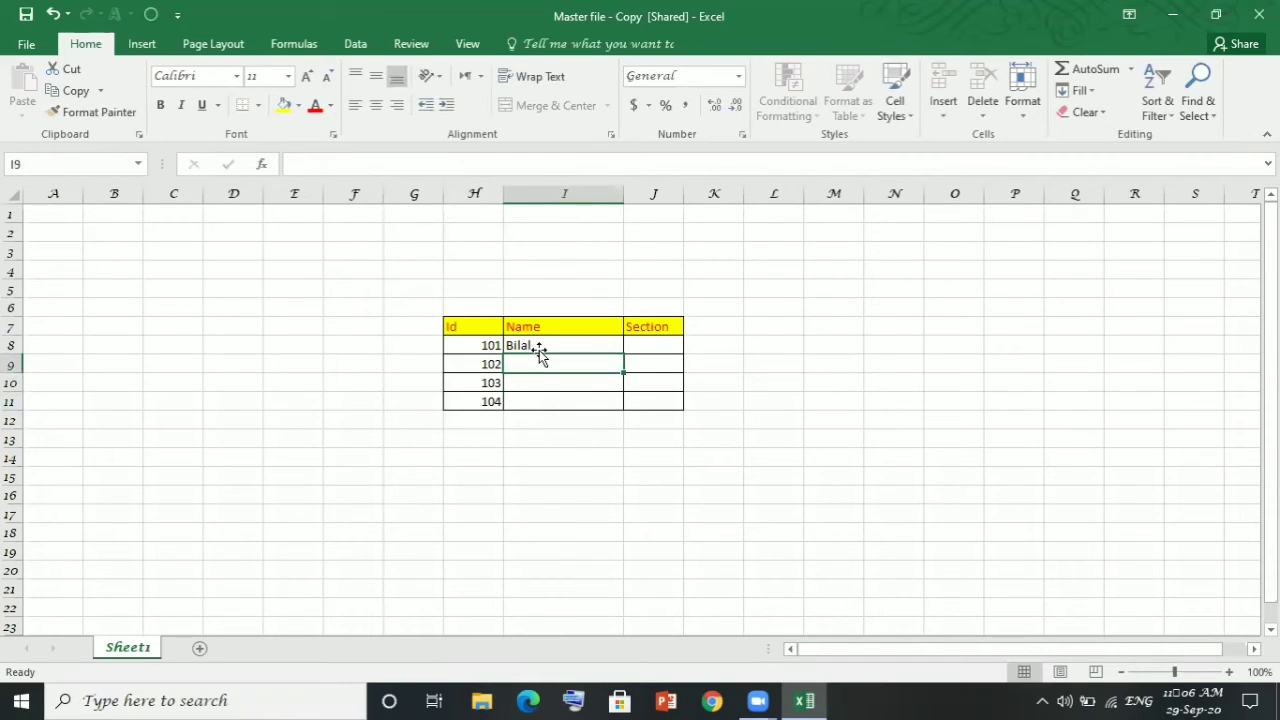
{"action": "type", "text": "Umar"}
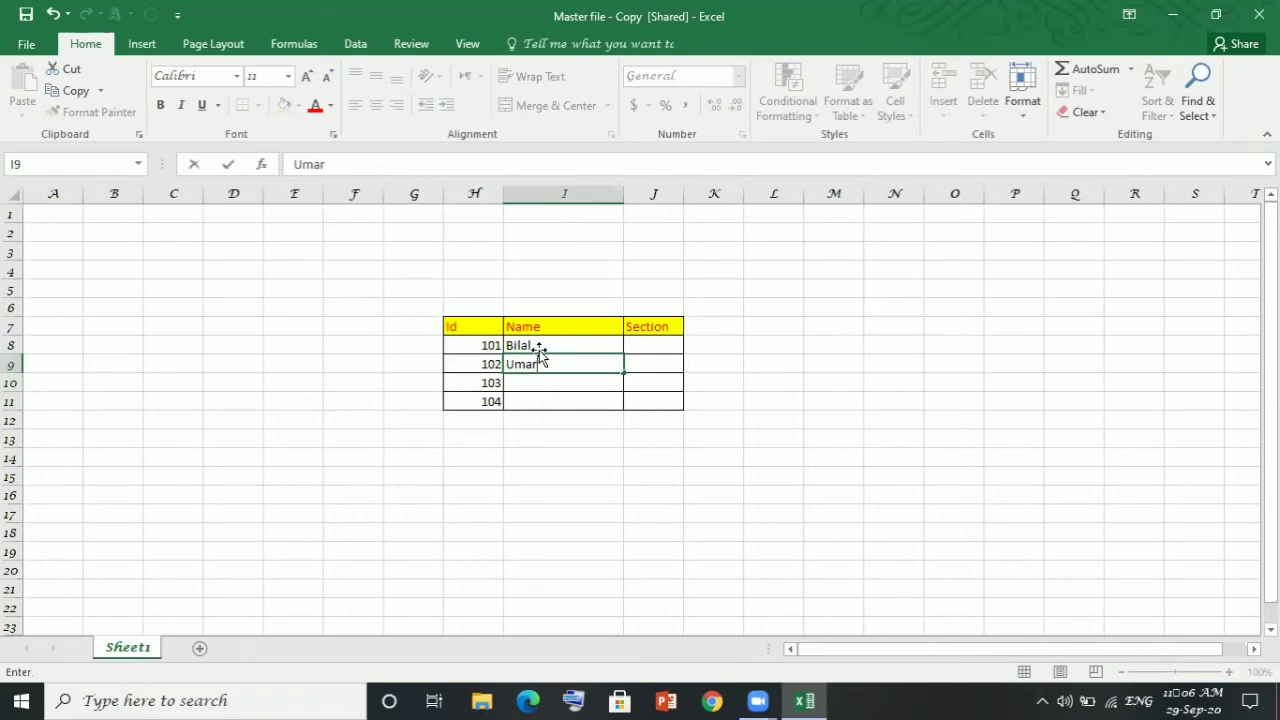
{"action": "key", "text": "Return"}
{"action": "type", "text": "A"}
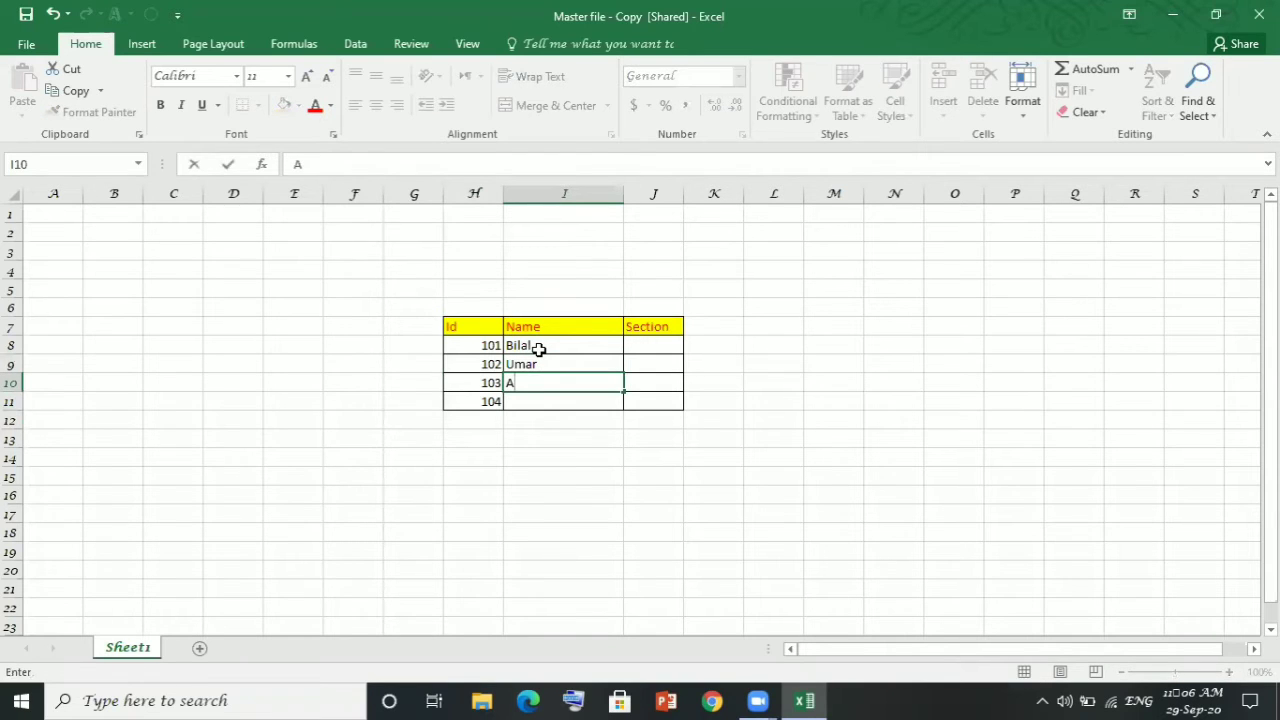
{"action": "type", "text": "li"}
{"action": "key", "text": "Return"}
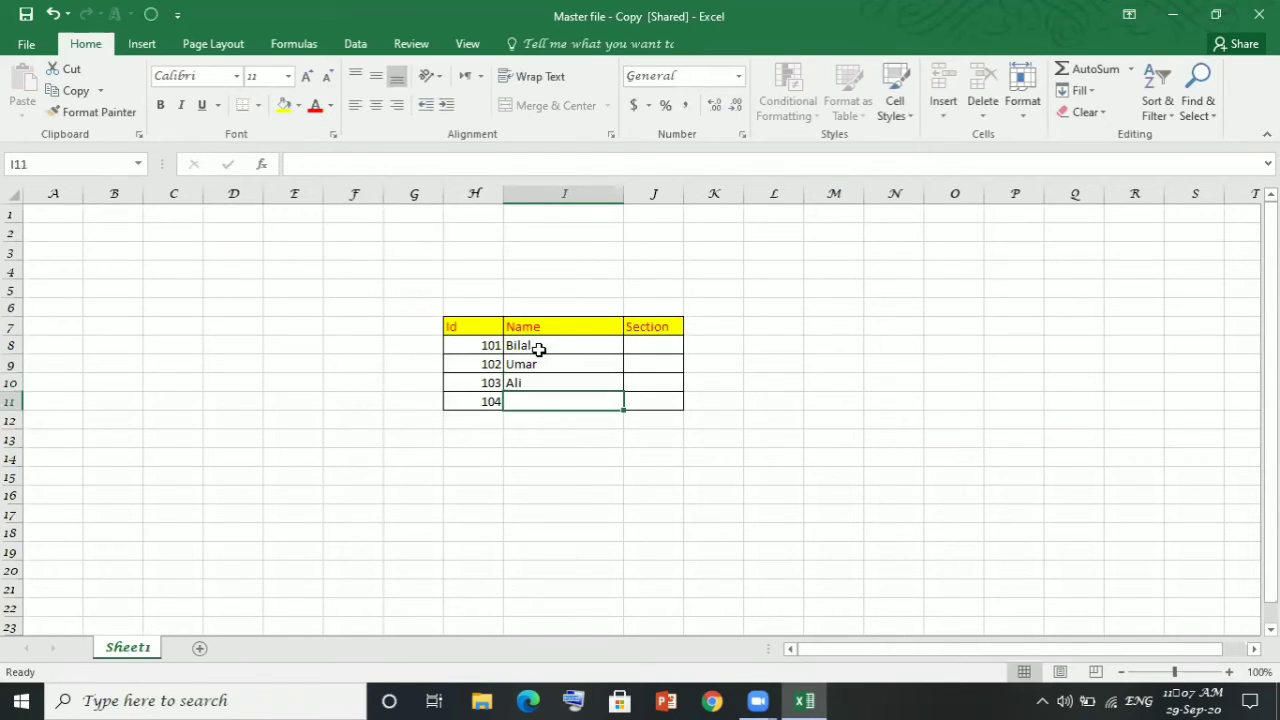
{"action": "type", "text": "Shahis"}
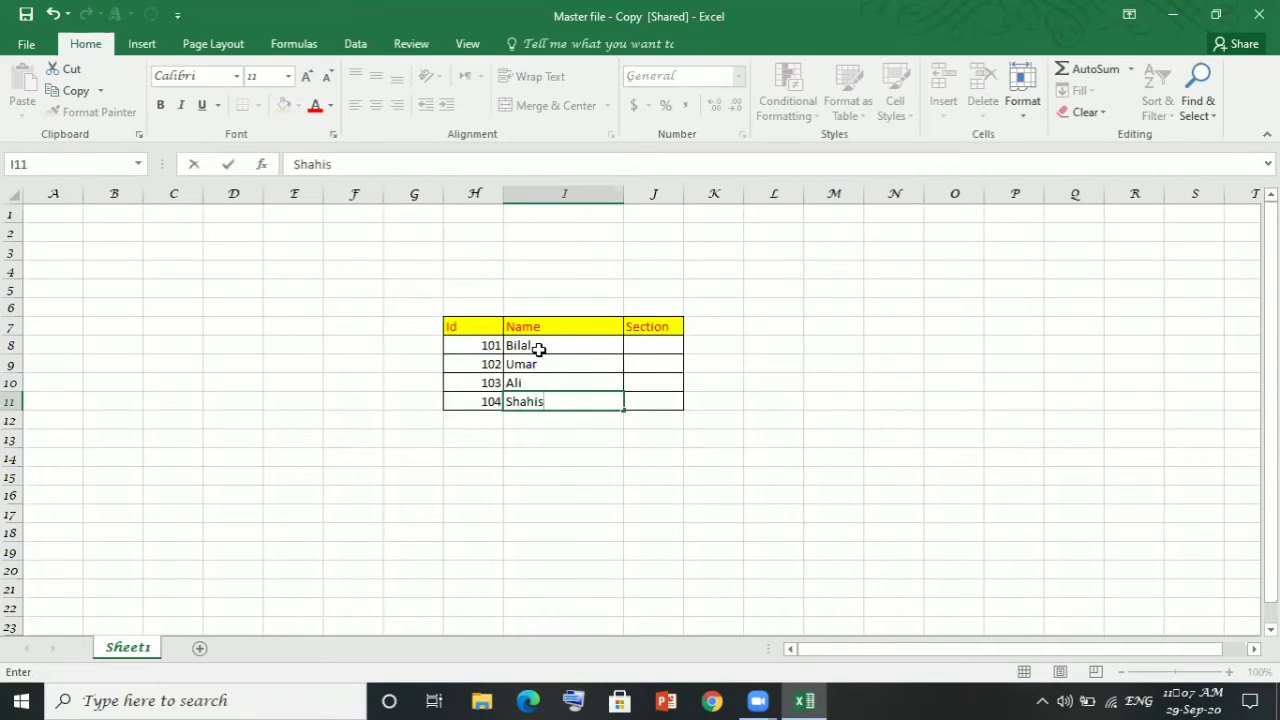
{"action": "key", "text": "BackSpace"}
{"action": "type", "text": "d"}
{"action": "left_click", "coordinate": [781, 366]}
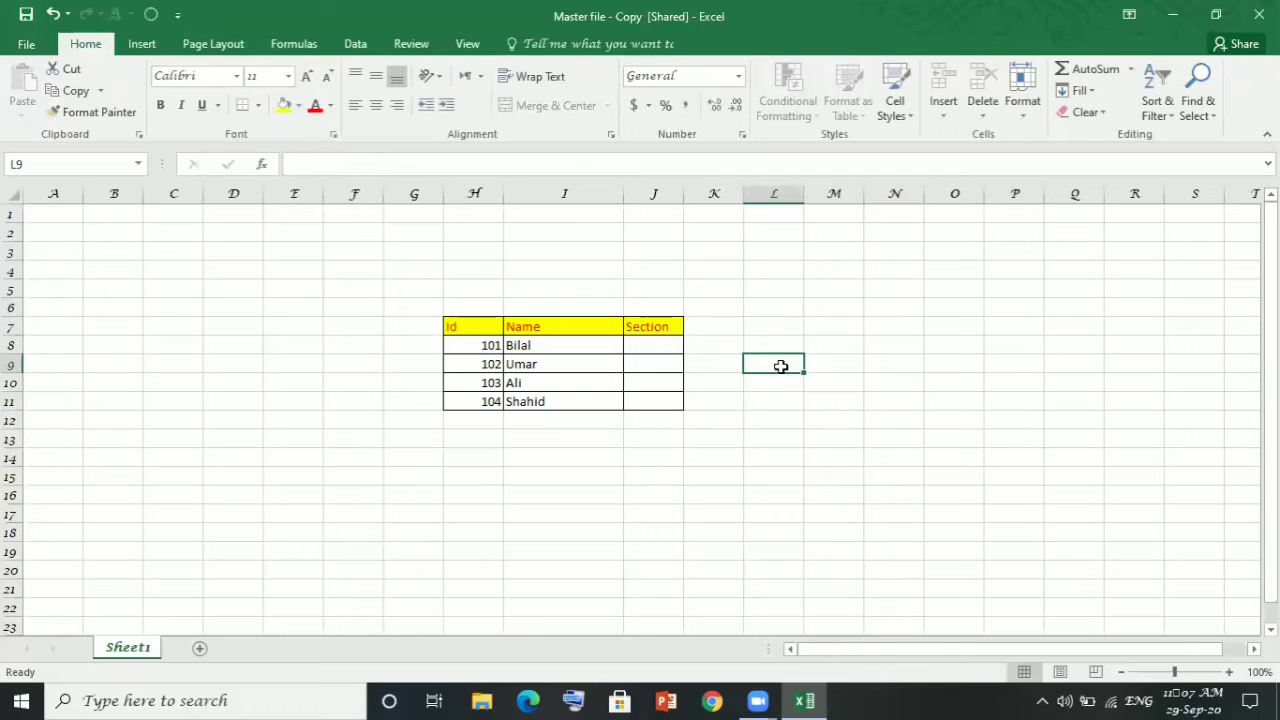
{"action": "key", "text": "ctrl+s"}
Close the first copy and open Master file - Copy (2).
{"action": "left_click", "coordinate": [1259, 15]}
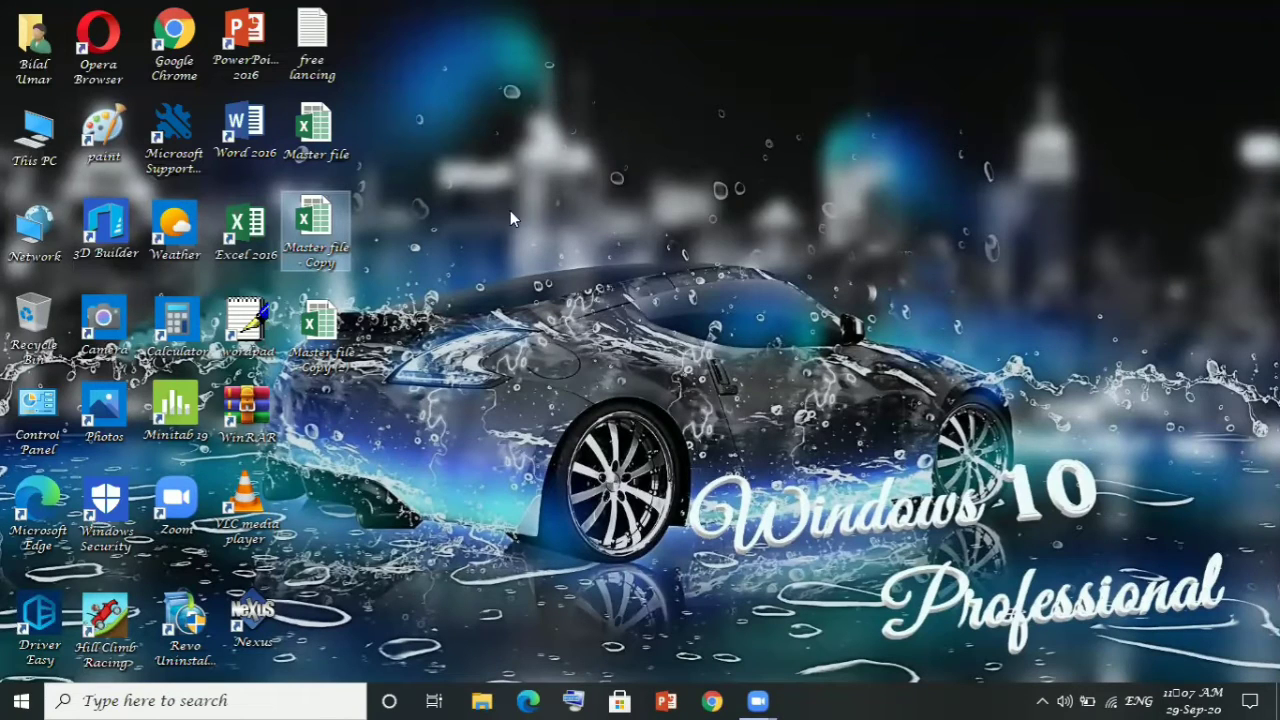
{"action": "left_click", "coordinate": [327, 312]}
{"action": "double_click", "coordinate": [327, 312]}
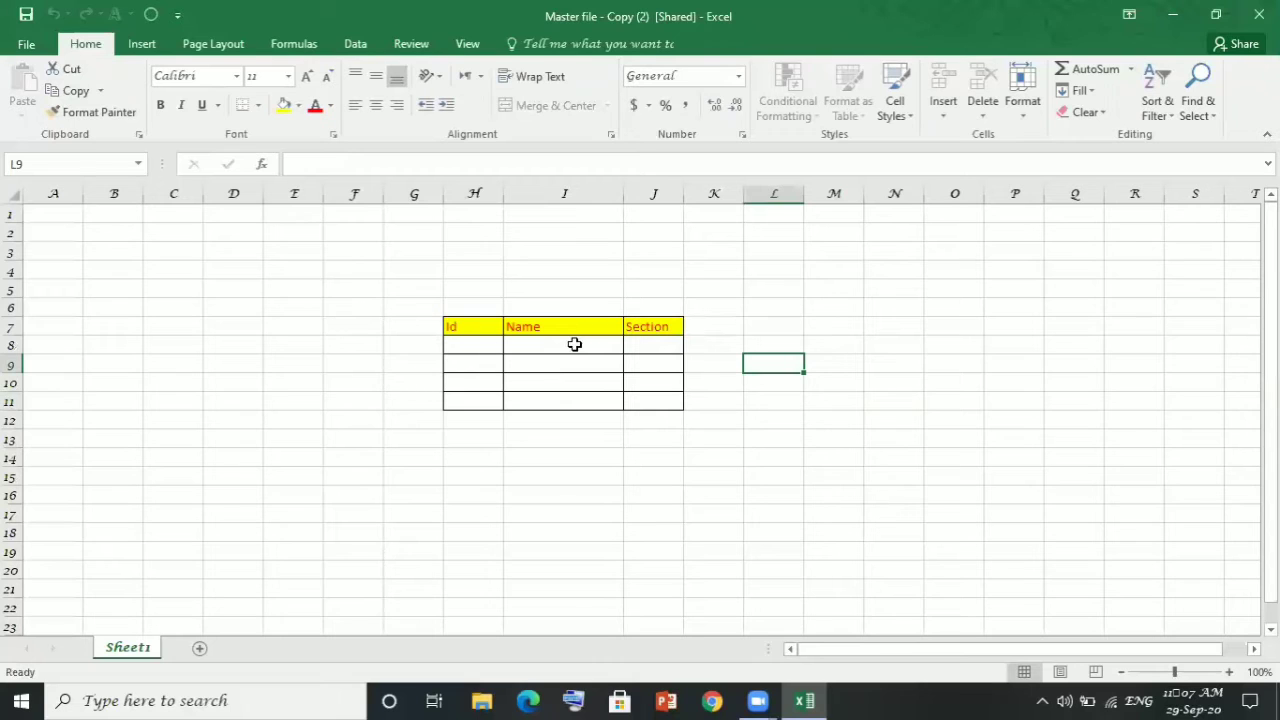
Enter sections A, B, A, C in J8:J11 and save the workbook.
{"action": "left_click", "coordinate": [655, 343]}
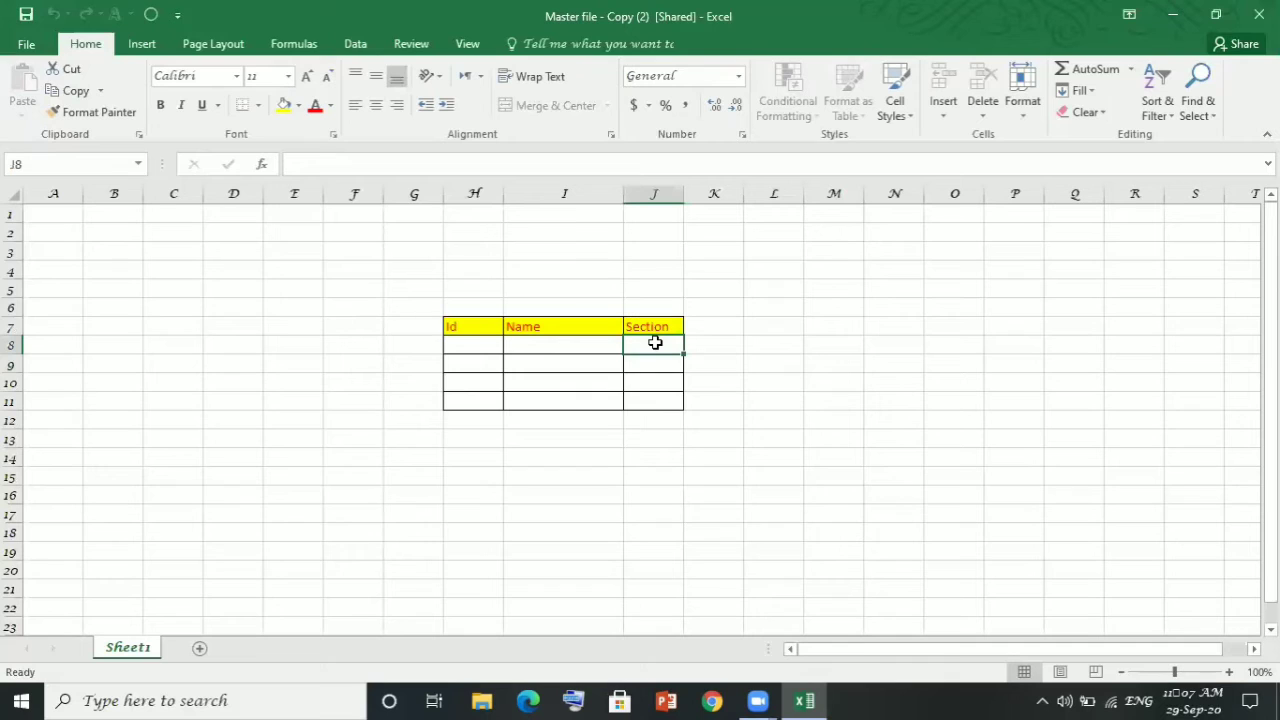
{"action": "type", "text": "A"}
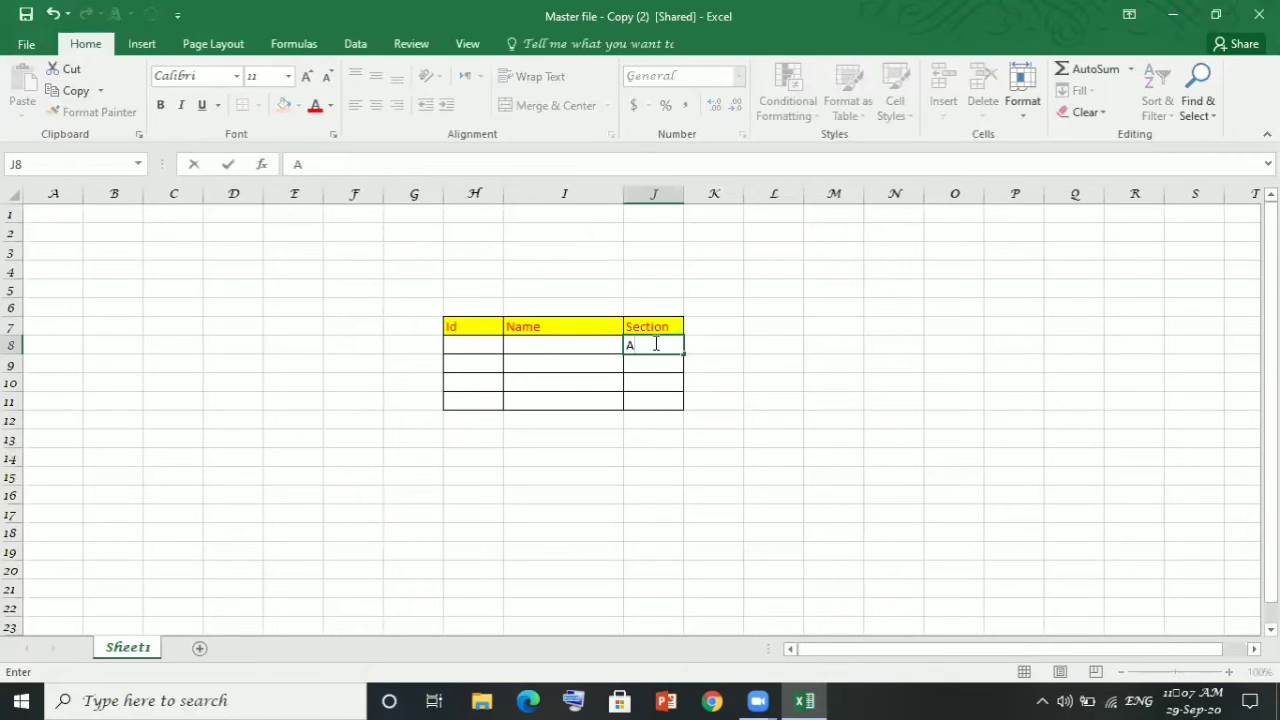
{"action": "key", "text": "Return"}
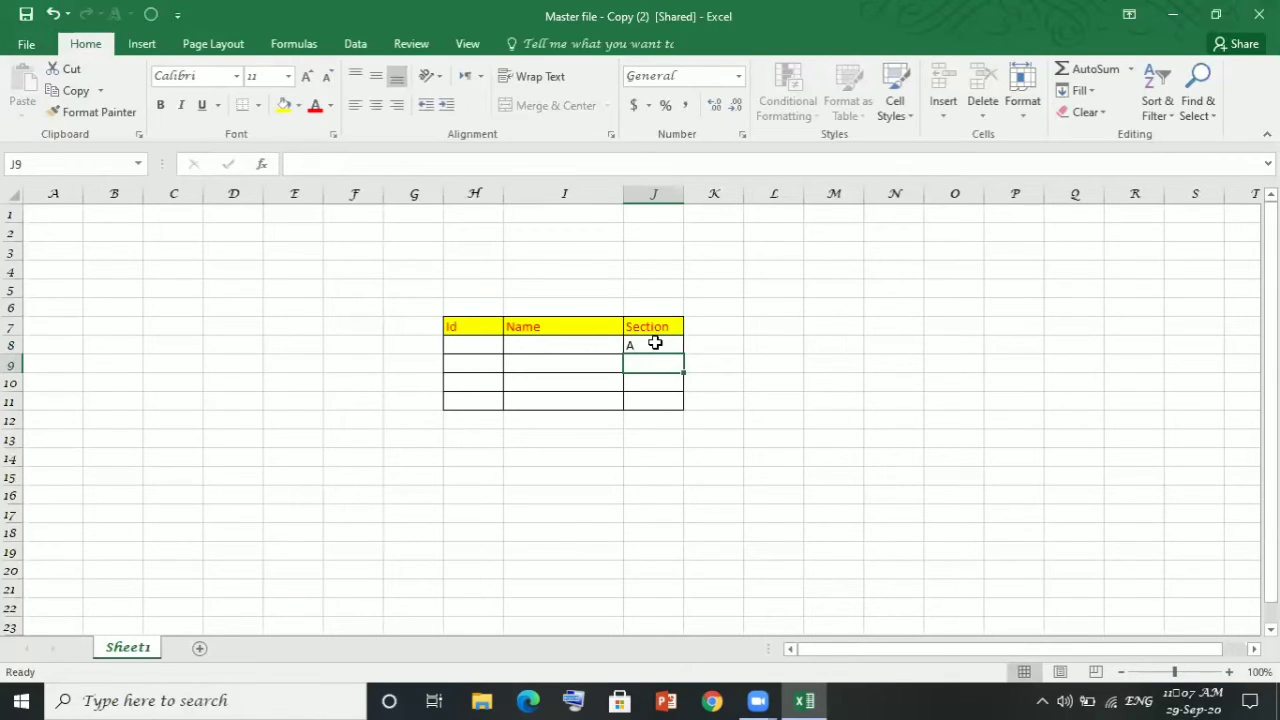
{"action": "type", "text": "B"}
{"action": "key", "text": "Return"}
{"action": "type", "text": "A"}
{"action": "key", "text": "Return"}
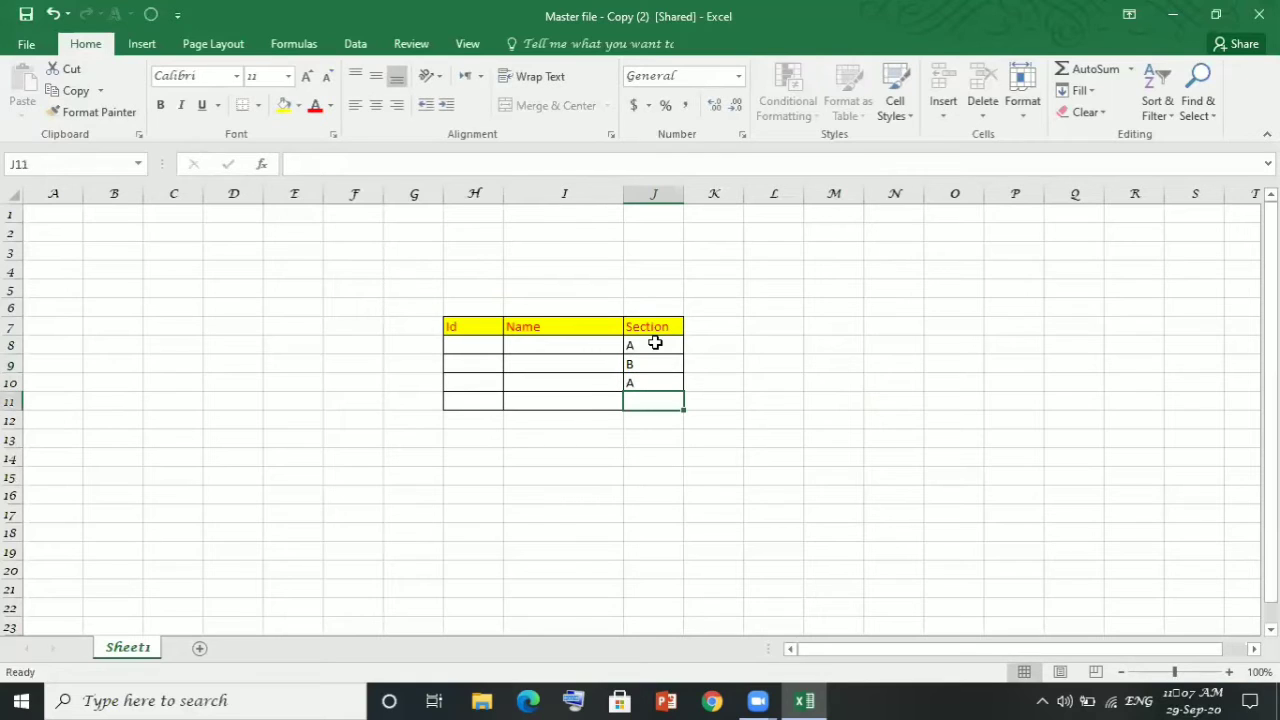
{"action": "type", "text": "C"}
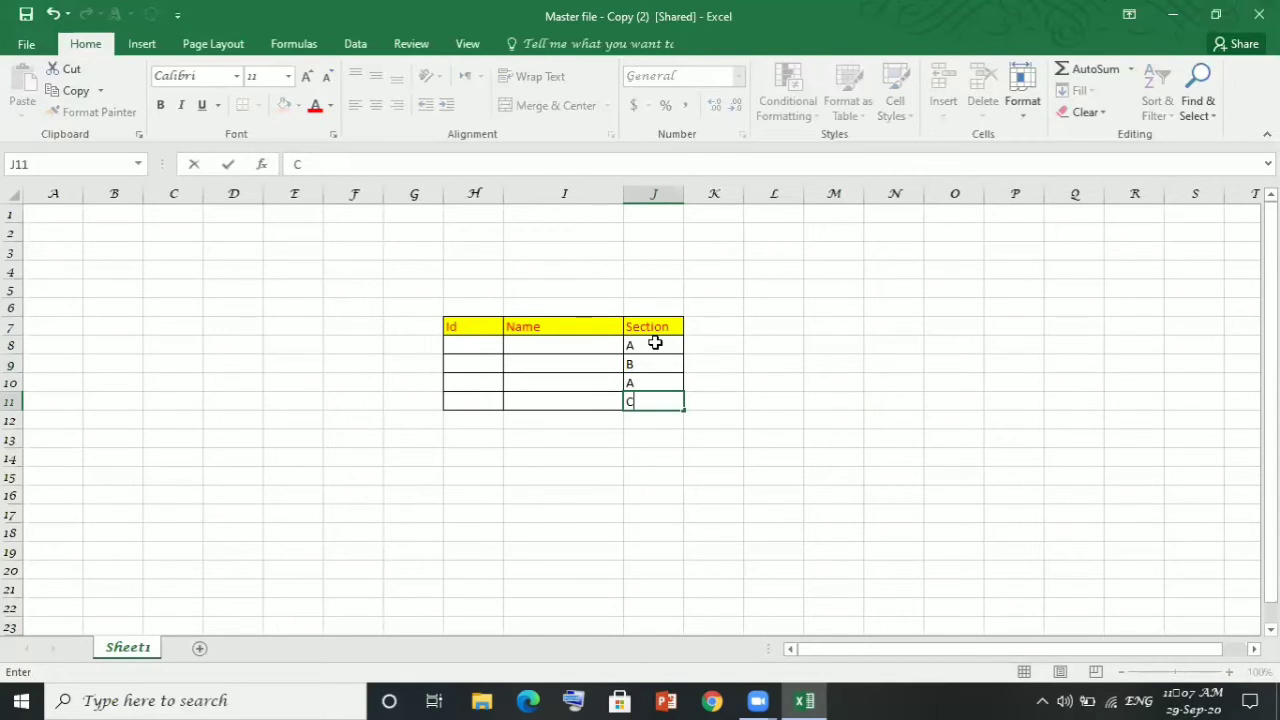
{"action": "key", "text": "Return"}
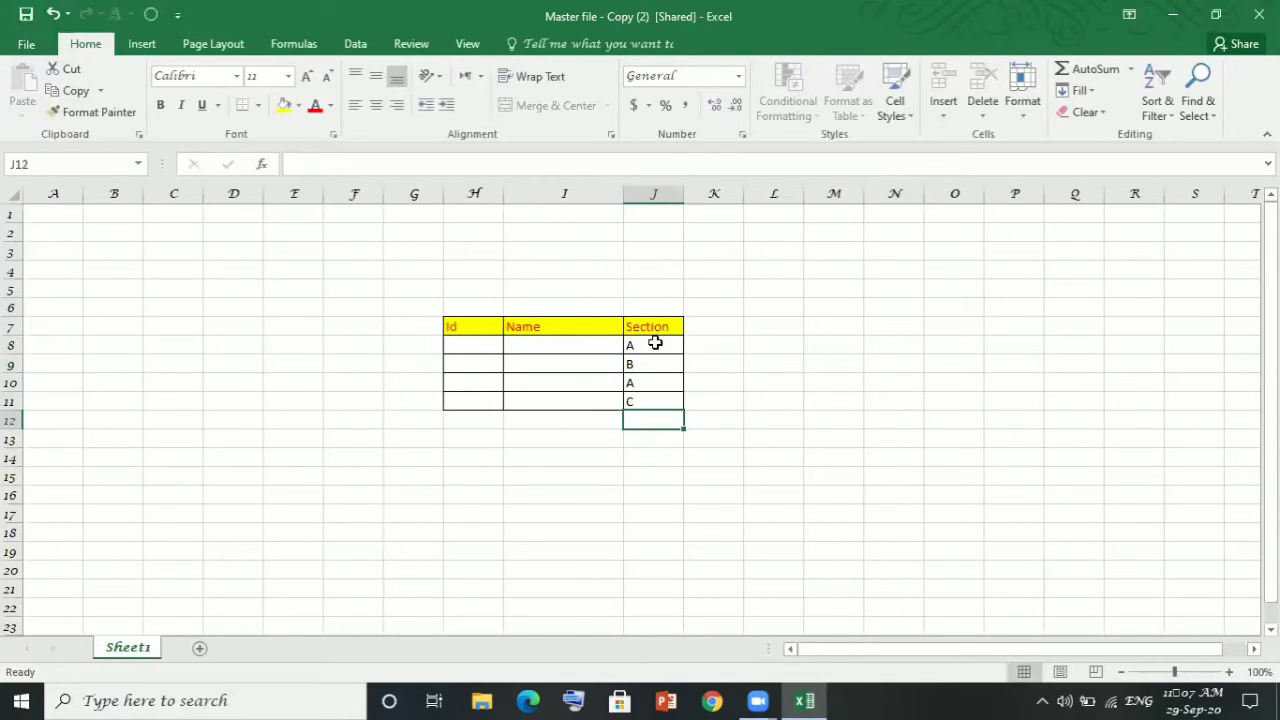
{"action": "key", "text": "ctrl+s"}
Close Copy (2), open the original Master file, and bring up ribbon customization from the Review tab.
{"action": "left_click", "coordinate": [1259, 14]}
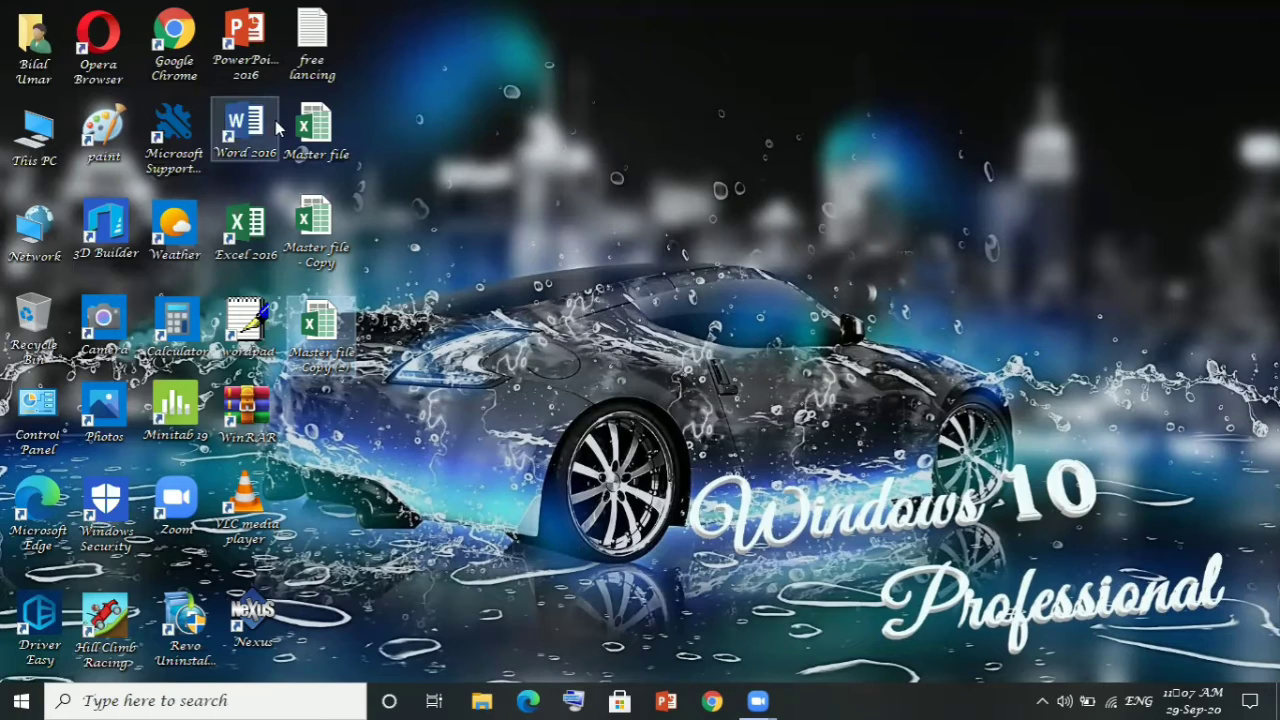
{"action": "left_click", "coordinate": [315, 128]}
{"action": "double_click", "coordinate": [315, 128]}
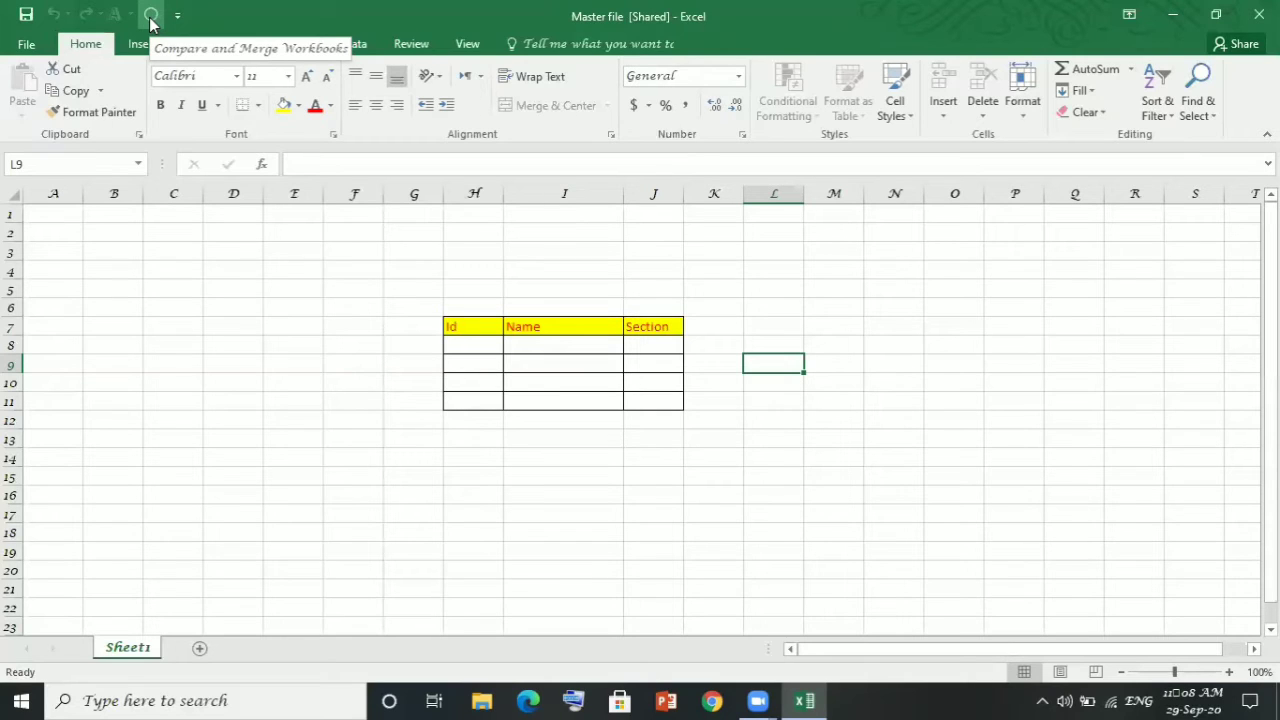
{"action": "left_click", "coordinate": [405, 45]}
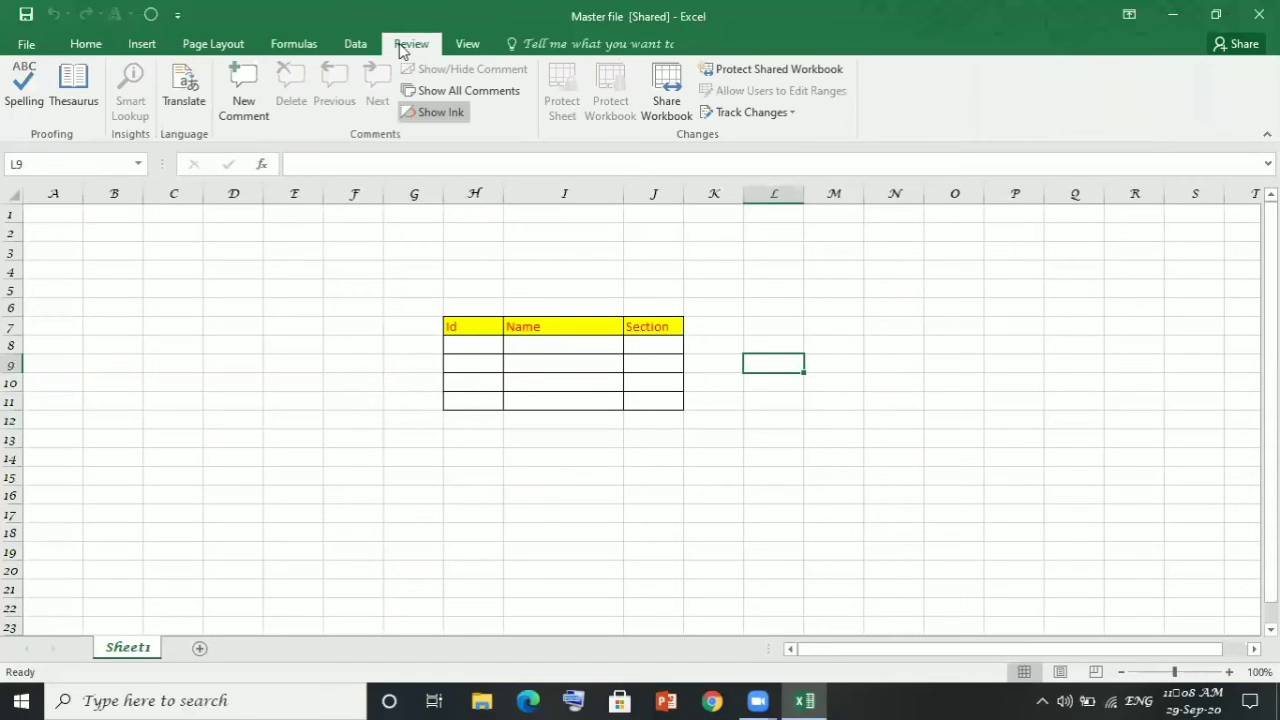
{"action": "right_click", "coordinate": [918, 88]}
In Quick Access Toolbar settings, select Compare and Merge Workbooks from All Commands.
{"action": "left_click", "coordinate": [951, 94]}
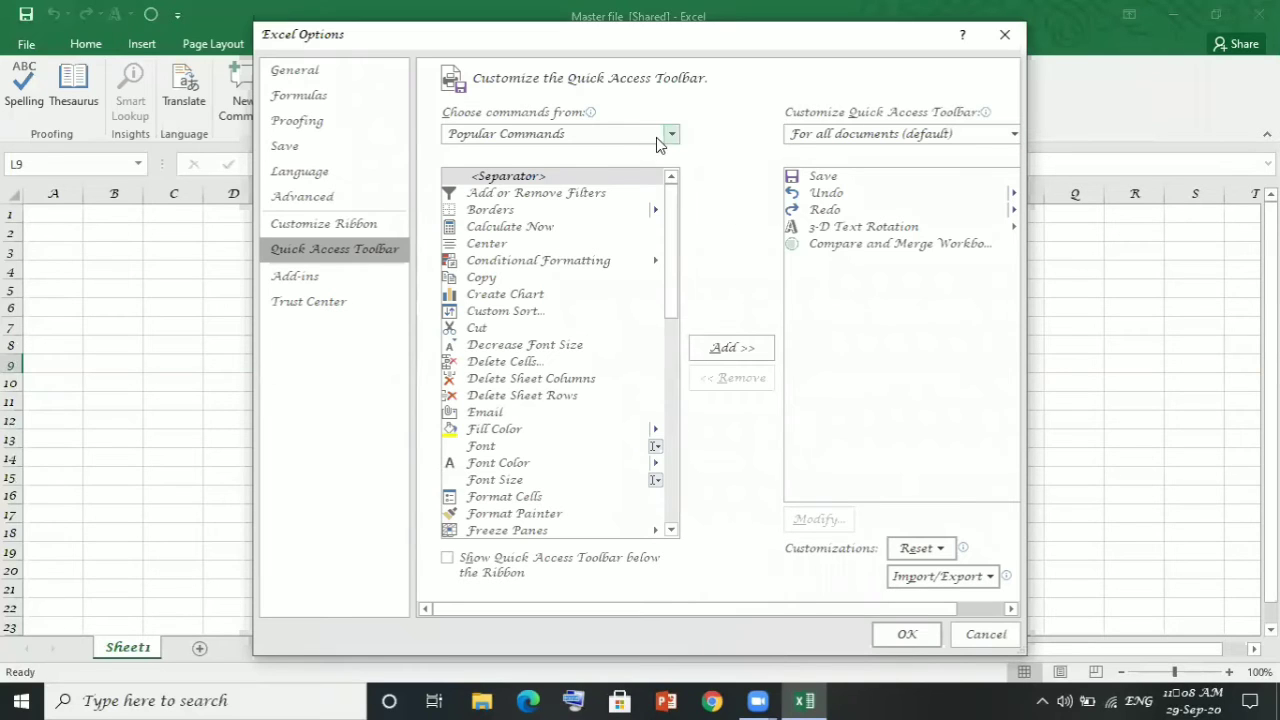
{"action": "left_click", "coordinate": [671, 134]}
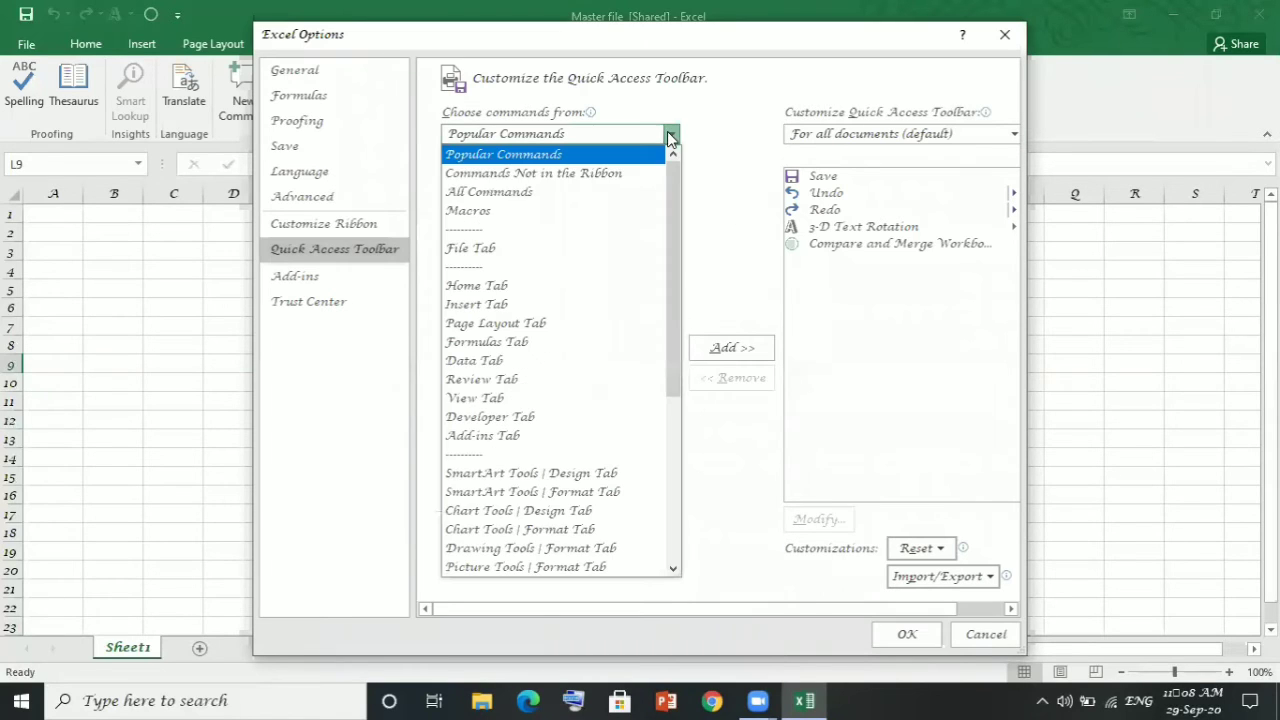
{"action": "left_click", "coordinate": [605, 191]}
{"action": "left_click", "coordinate": [595, 245]}
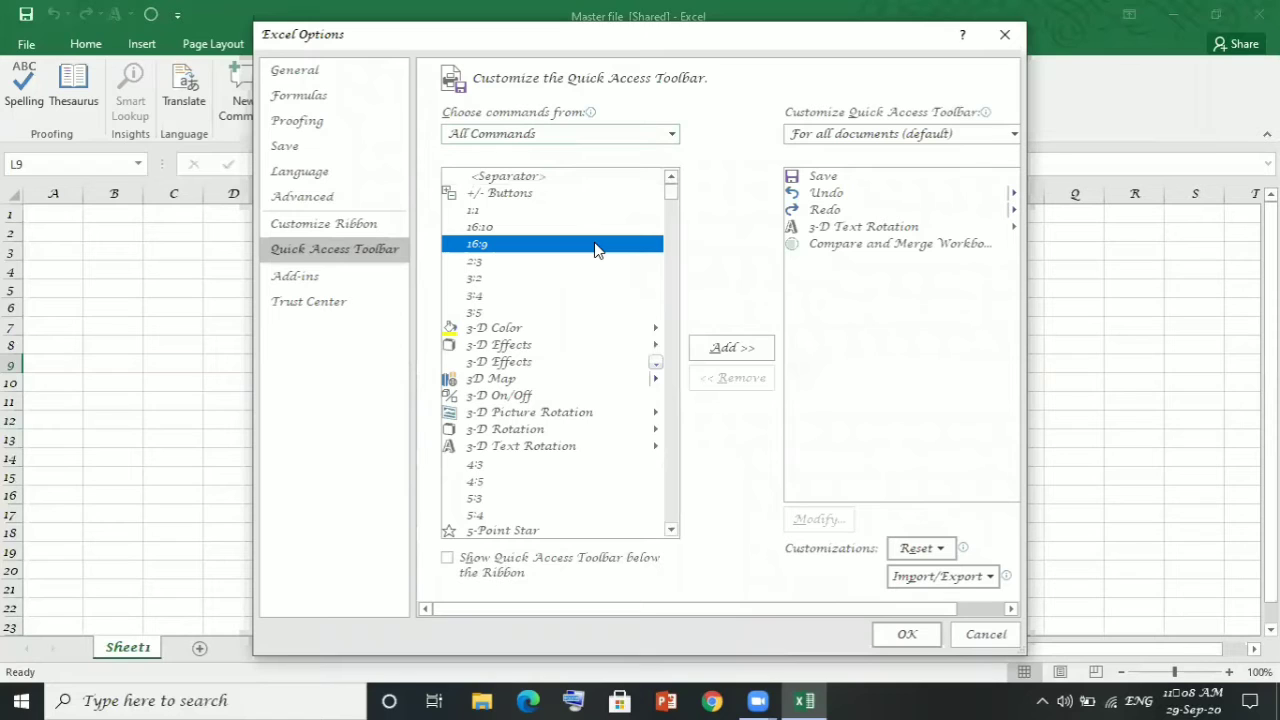
{"action": "key", "text": "c"}
{"action": "key", "text": "Down"}
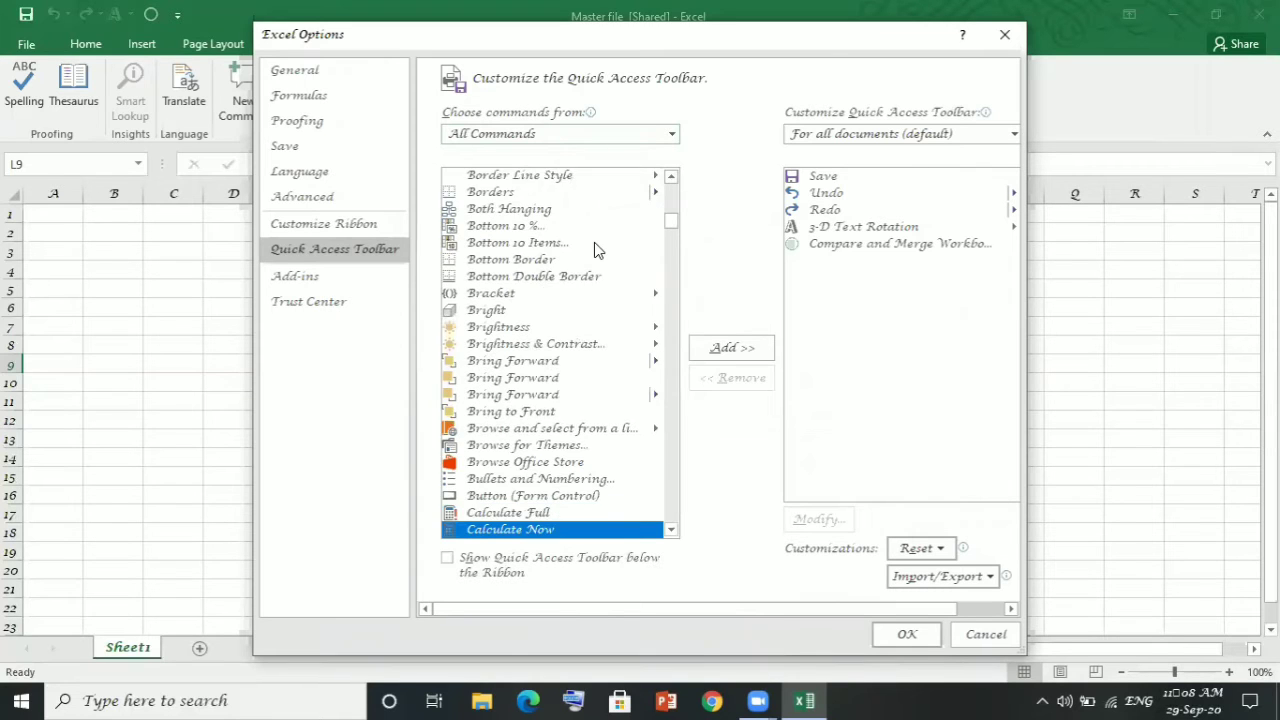
{"action": "key", "text": "Down"}
{"action": "key", "text": "Down"}
{"action": "key", "text": "Down"}
{"action": "key", "text": "Down"}
{"action": "key", "text": "Down"}
{"action": "key", "text": "Down"}
{"action": "key", "text": "Down"}
{"action": "key", "text": "Down"}
{"action": "key", "text": "Down"}
{"action": "key", "text": "Down"}
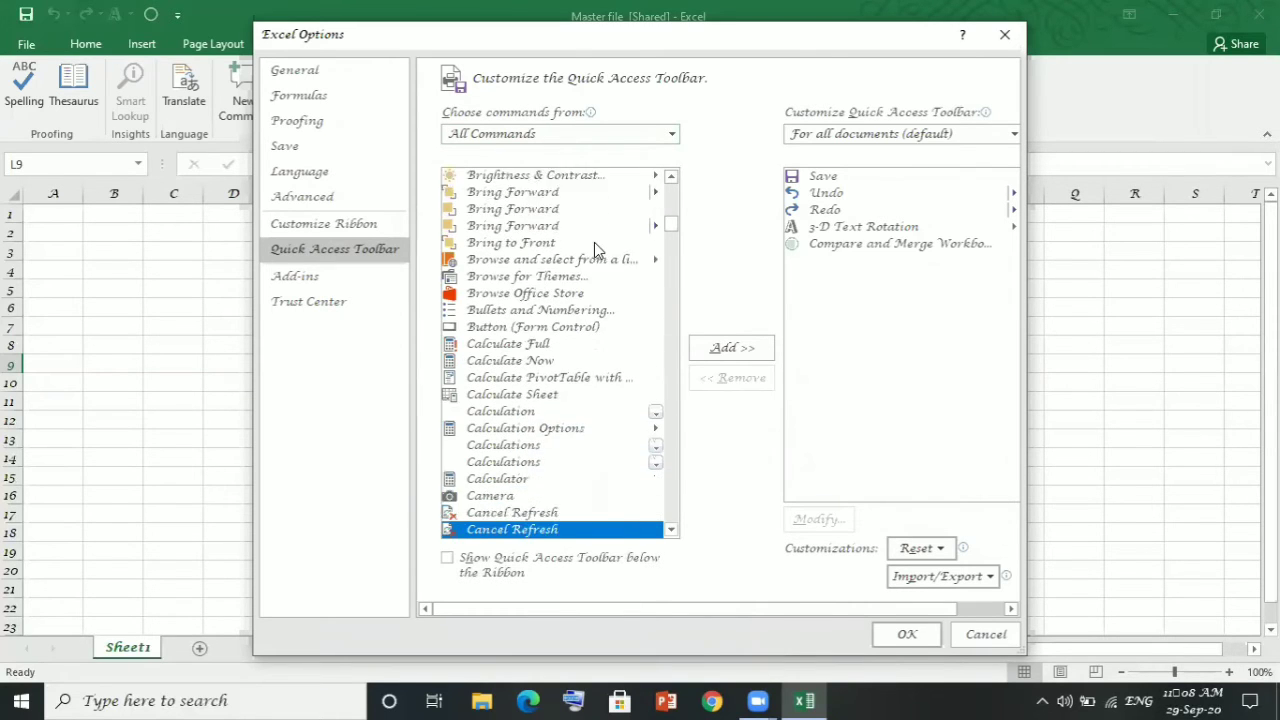
{"action": "key", "text": "Down"}
{"action": "key", "text": "Down"}
{"action": "key", "text": "Down"}
{"action": "key", "text": "Down"}
{"action": "key", "text": "Down"}
{"action": "key", "text": "Down"}
{"action": "key", "text": "Down"}
{"action": "key", "text": "Down"}
{"action": "key", "text": "Down"}
{"action": "key", "text": "Down"}
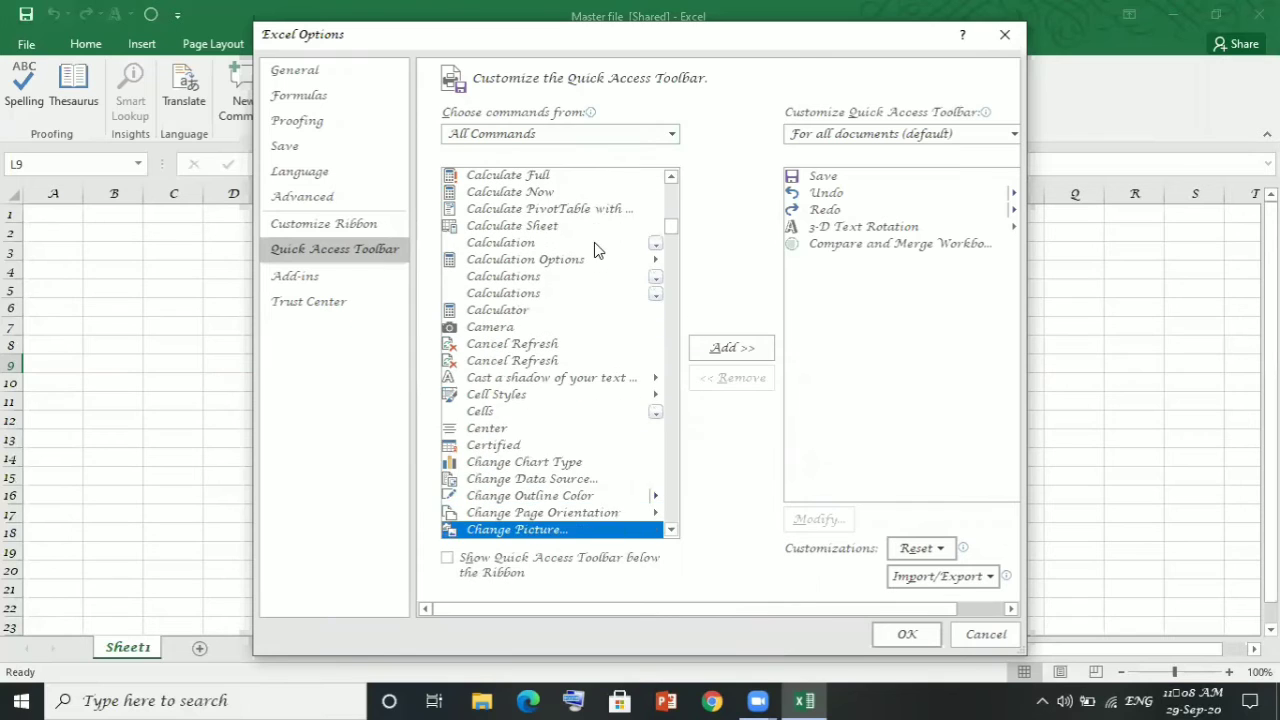
{"action": "key", "text": "Down"}
{"action": "key", "text": "Down"}
{"action": "key", "text": "Down"}
{"action": "key", "text": "Down"}
{"action": "key", "text": "Down"}
{"action": "key", "text": "Down"}
{"action": "key", "text": "Down"}
{"action": "key", "text": "Down"}
{"action": "key", "text": "Down"}
{"action": "key", "text": "Down"}
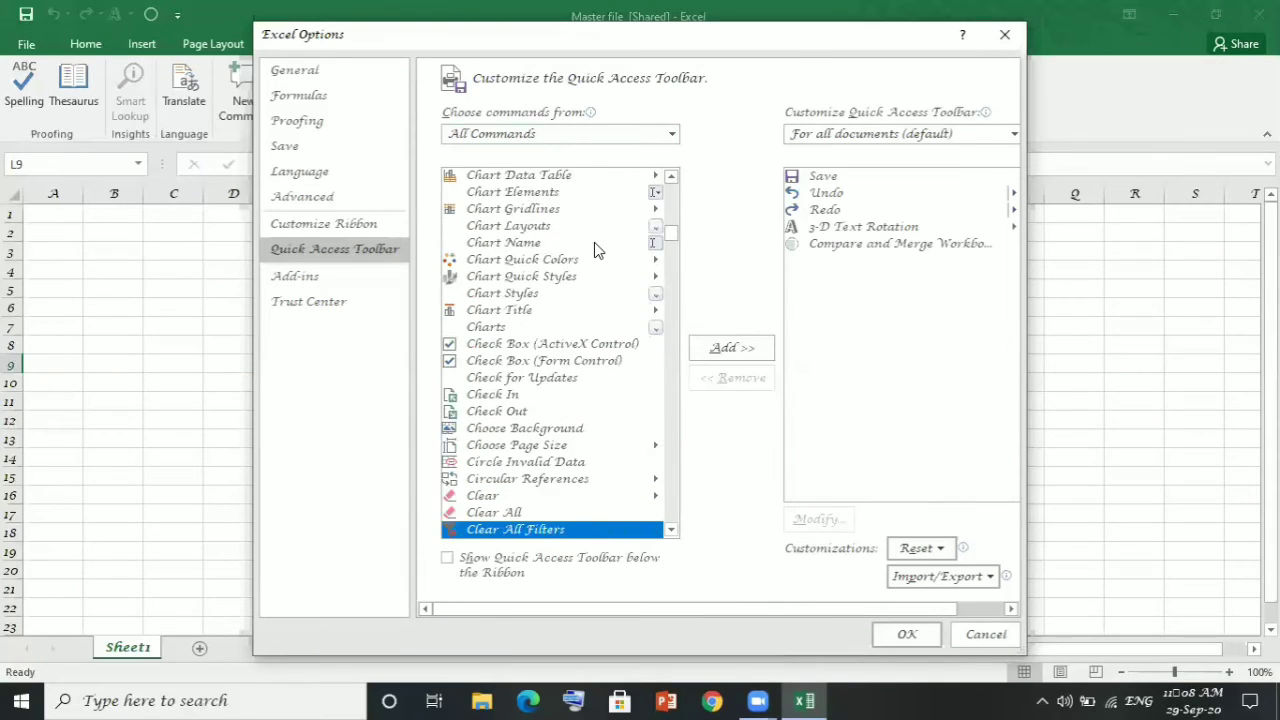
{"action": "key", "text": "Down"}
{"action": "key", "text": "Down"}
{"action": "key", "text": "Down"}
{"action": "key", "text": "Down"}
{"action": "key", "text": "Down"}
{"action": "key", "text": "Down"}
{"action": "key", "text": "Down"}
{"action": "key", "text": "Down"}
{"action": "key", "text": "Down"}
{"action": "key", "text": "Down"}
{"action": "key", "text": "Down"}
{"action": "key", "text": "Down"}
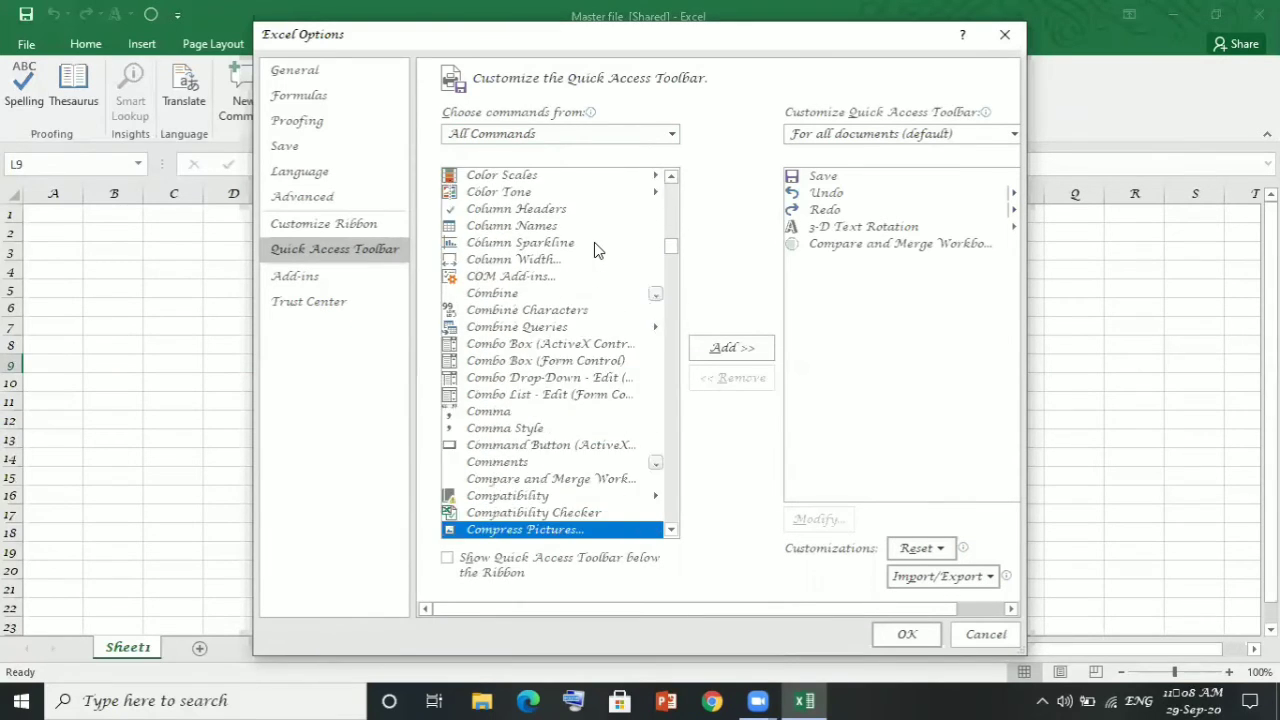
{"action": "key", "text": "Down"}
{"action": "key", "text": "Up"}
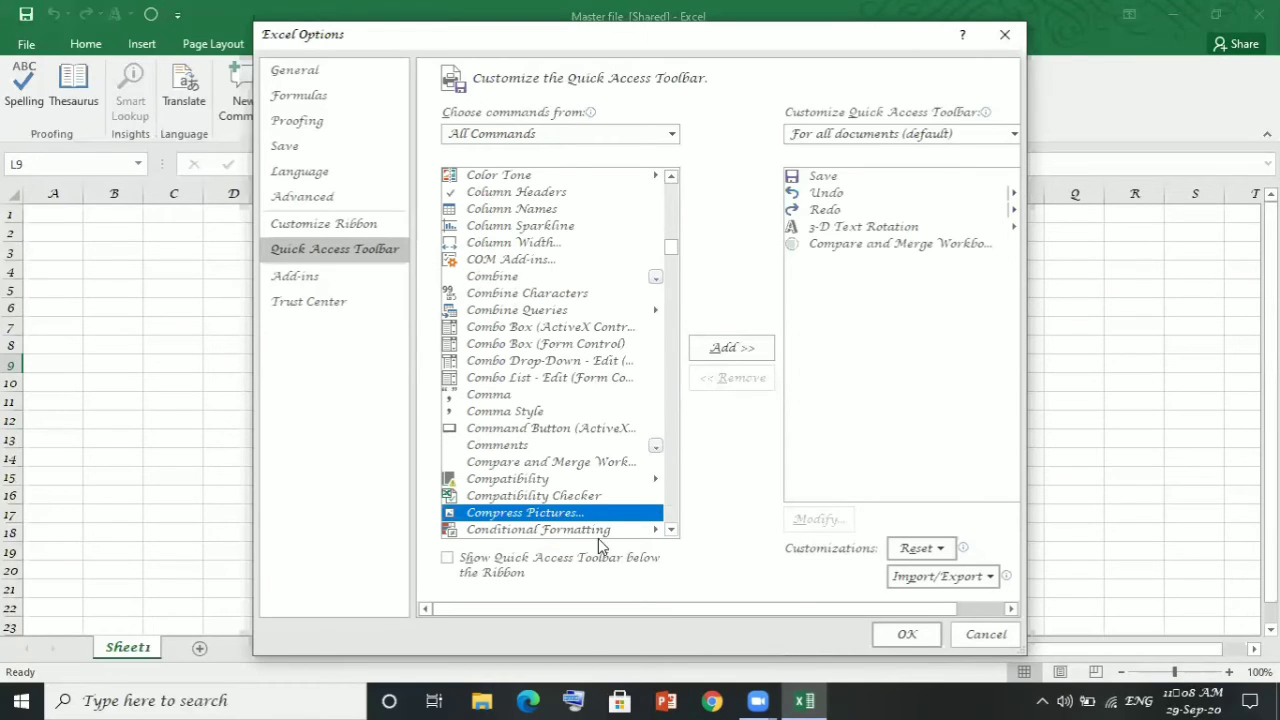
{"action": "key", "text": "Up"}
{"action": "key", "text": "Up"}
{"action": "key", "text": "Up"}
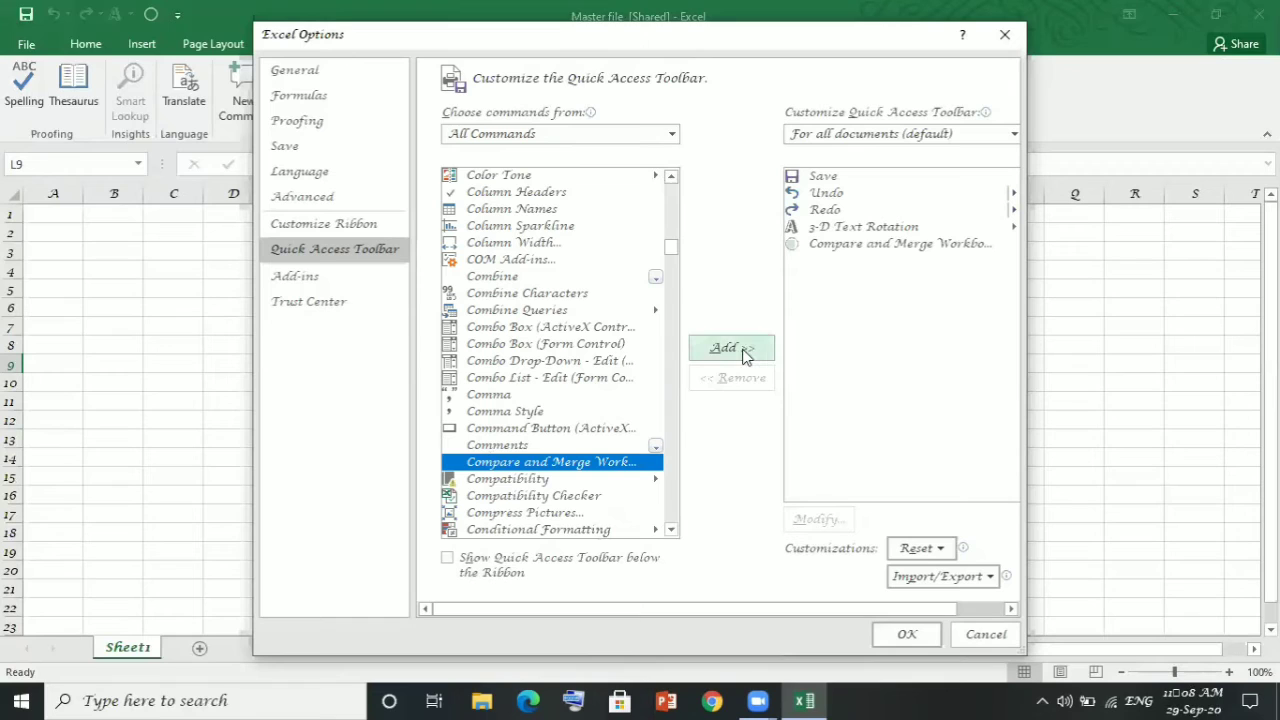
Add the command, dismiss the already-added notice, and close Excel Options.
{"action": "left_click", "coordinate": [744, 357]}
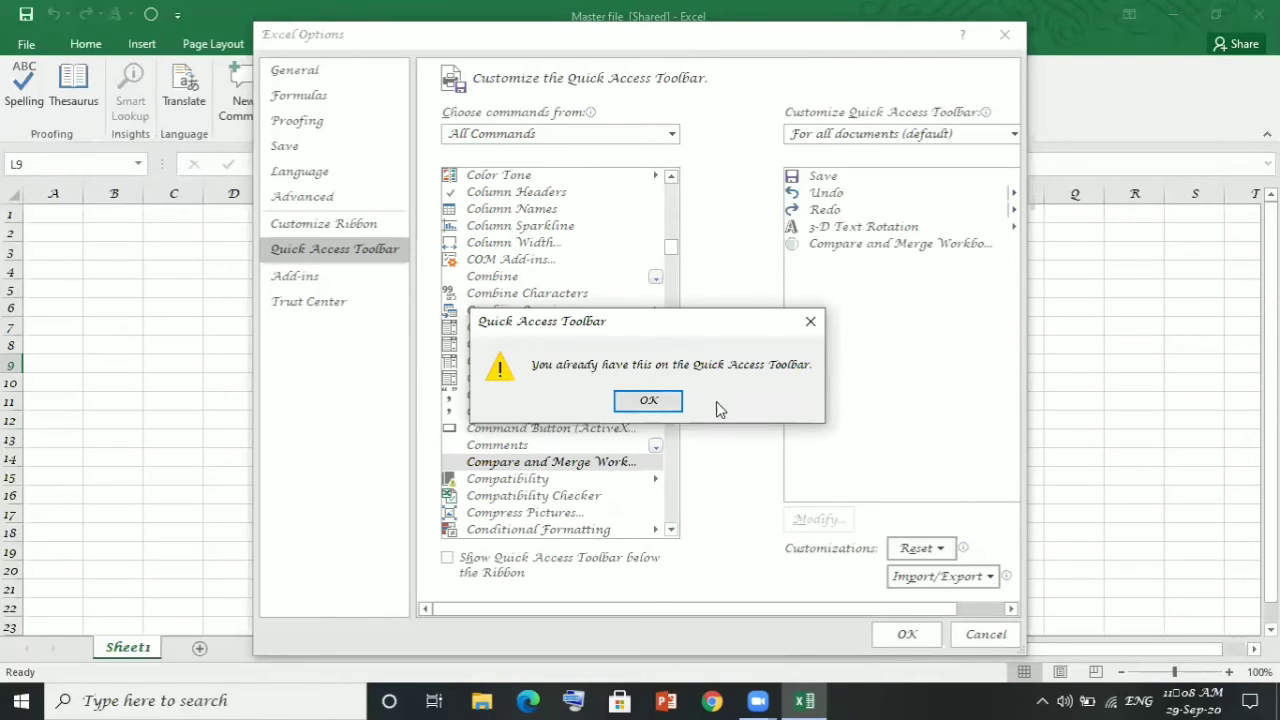
{"action": "left_click", "coordinate": [676, 406]}
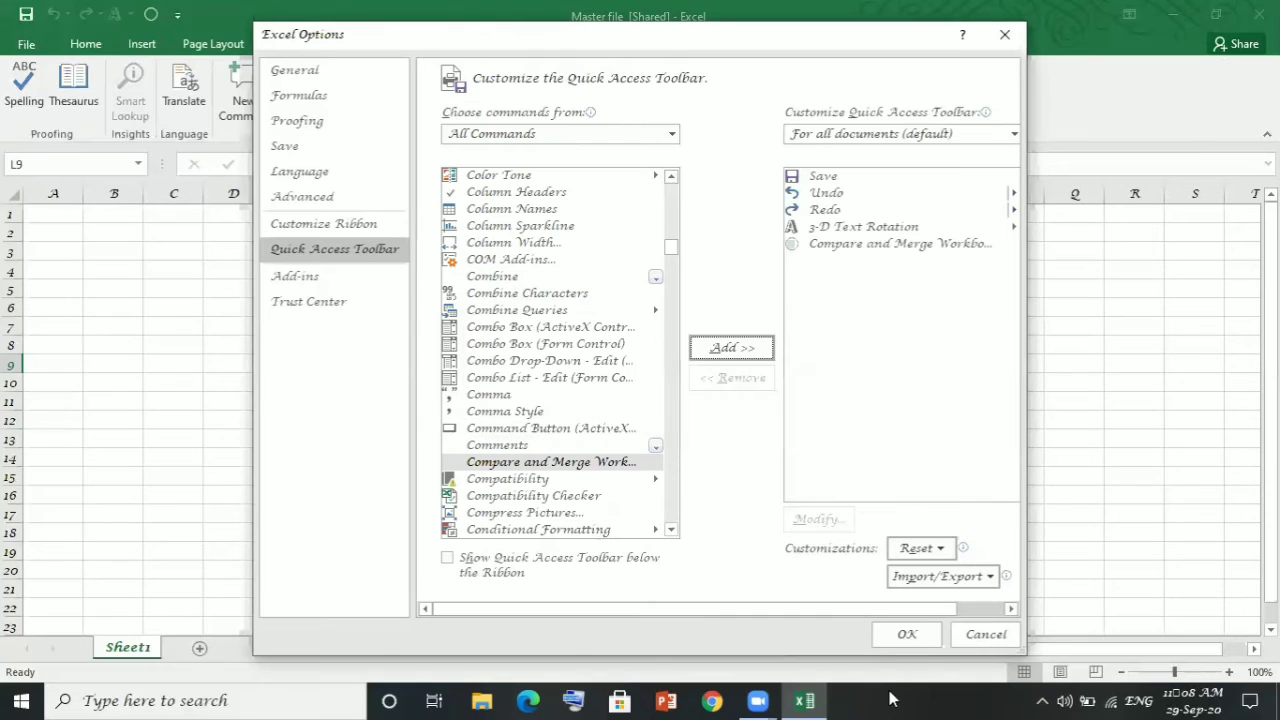
{"action": "left_click", "coordinate": [912, 642]}
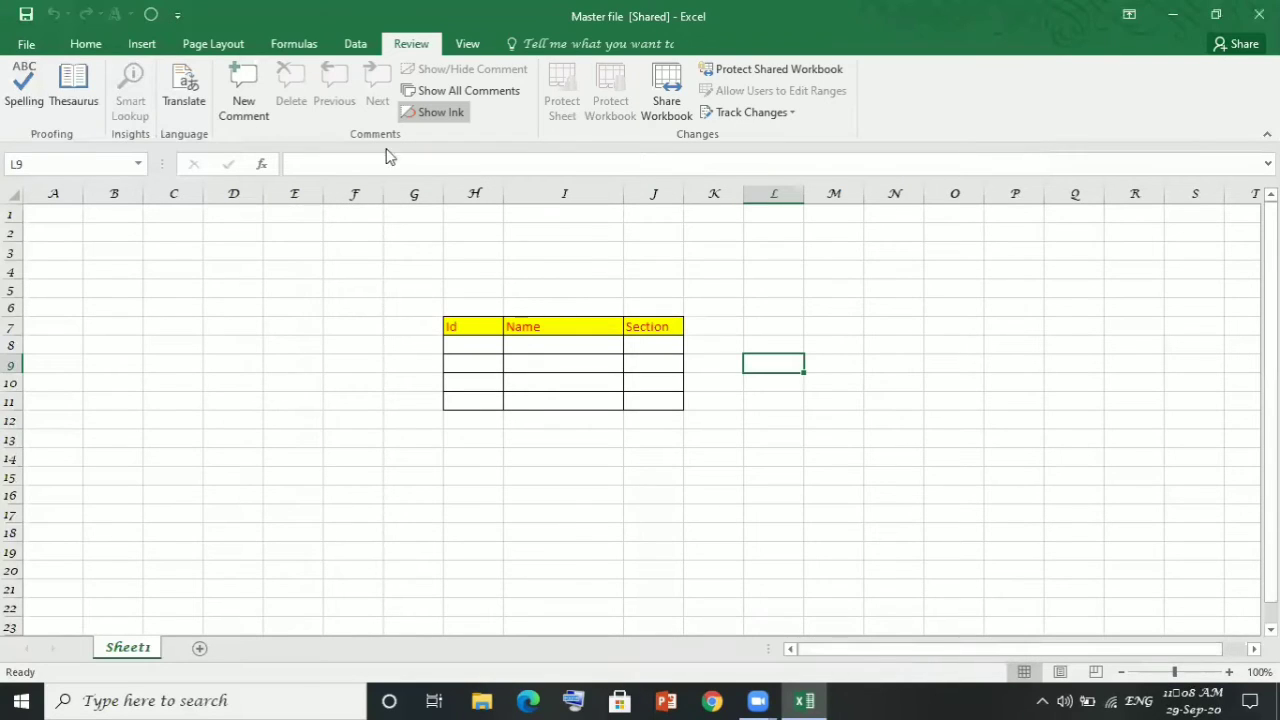
Merge 'Master file - Copy' and 'Master file - Copy (2)' from the Desktop into the shared workbook.
{"action": "left_click", "coordinate": [148, 16]}
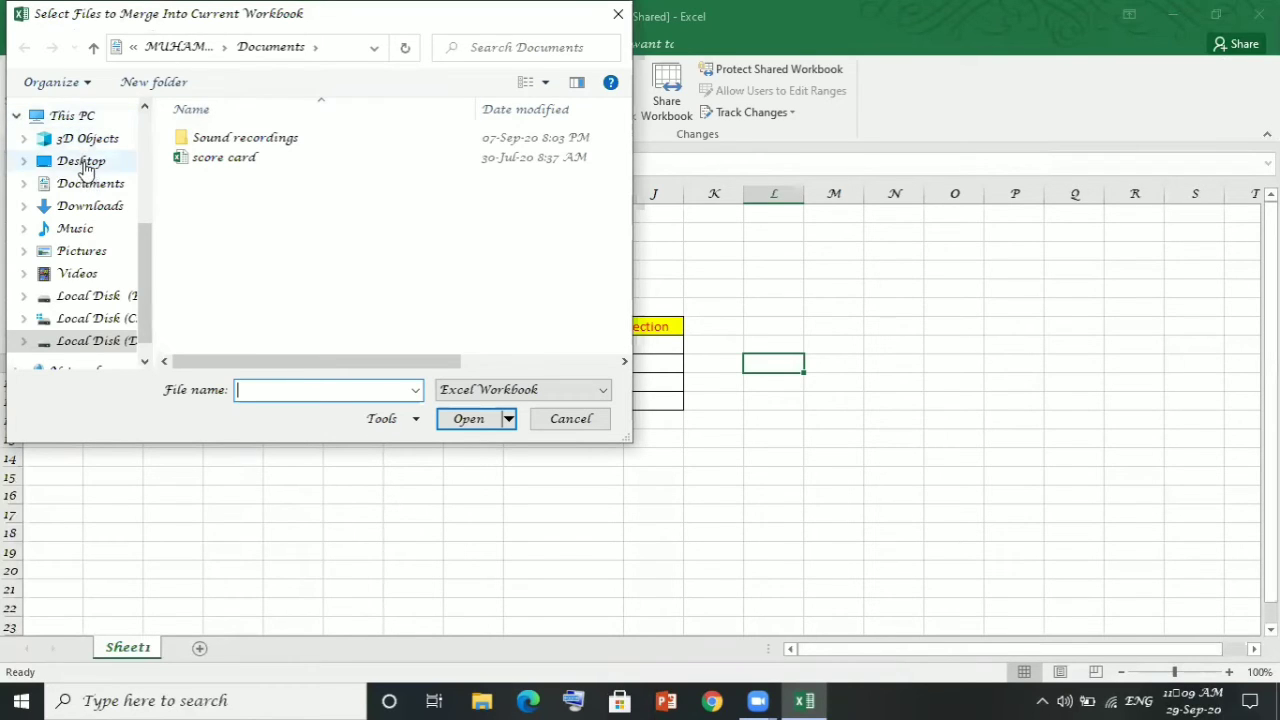
{"action": "left_click", "coordinate": [84, 163]}
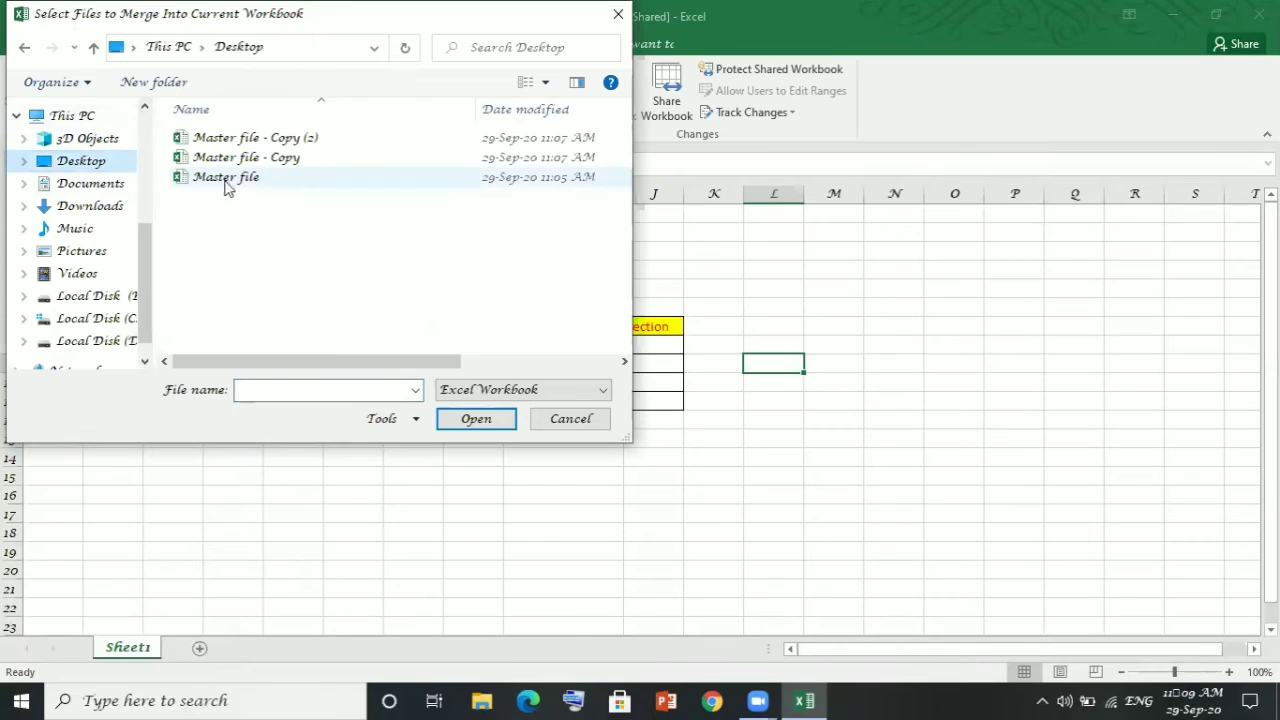
{"action": "left_click", "coordinate": [349, 176]}
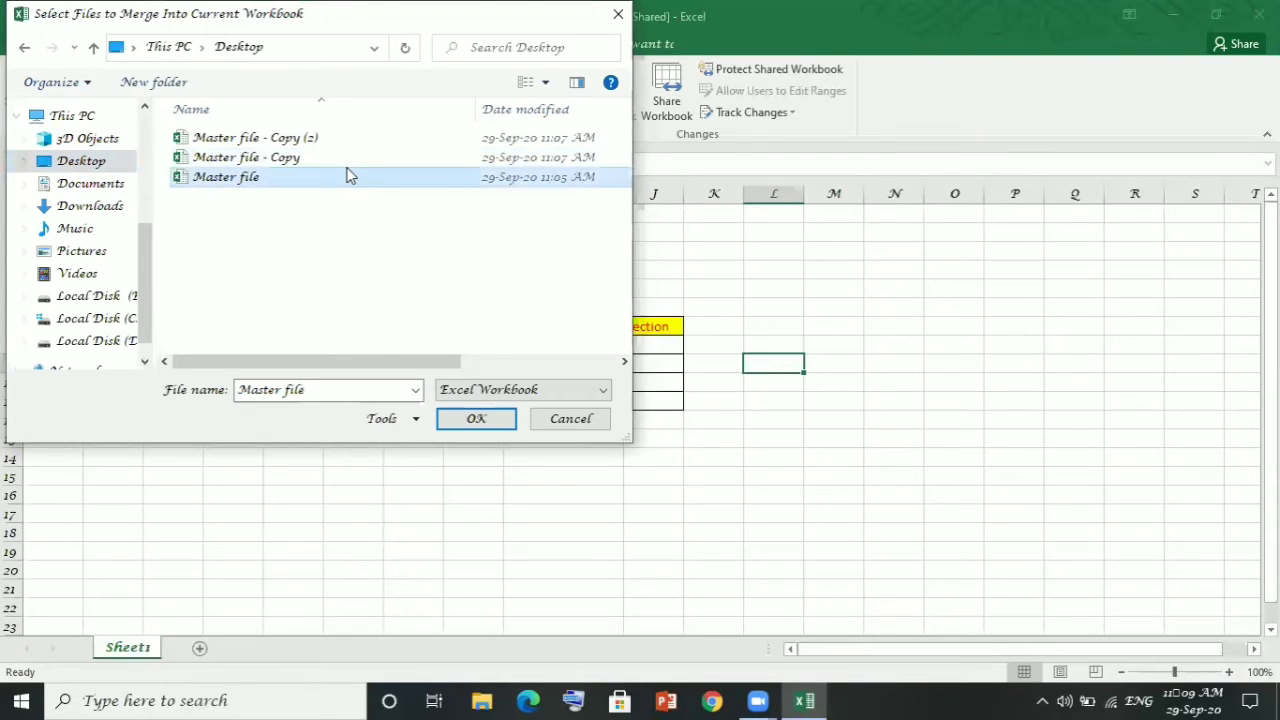
{"action": "left_click", "coordinate": [340, 157]}
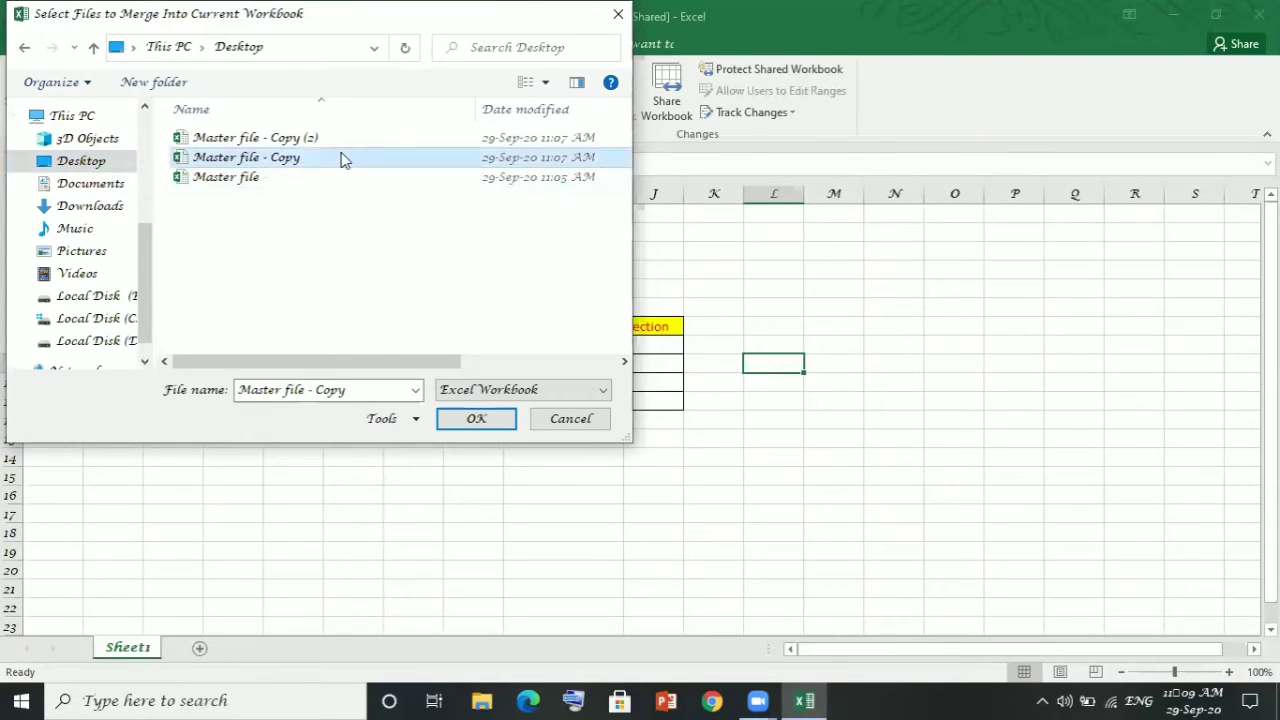
{"action": "left_click", "coordinate": [336, 142], "text": "ctrl"}
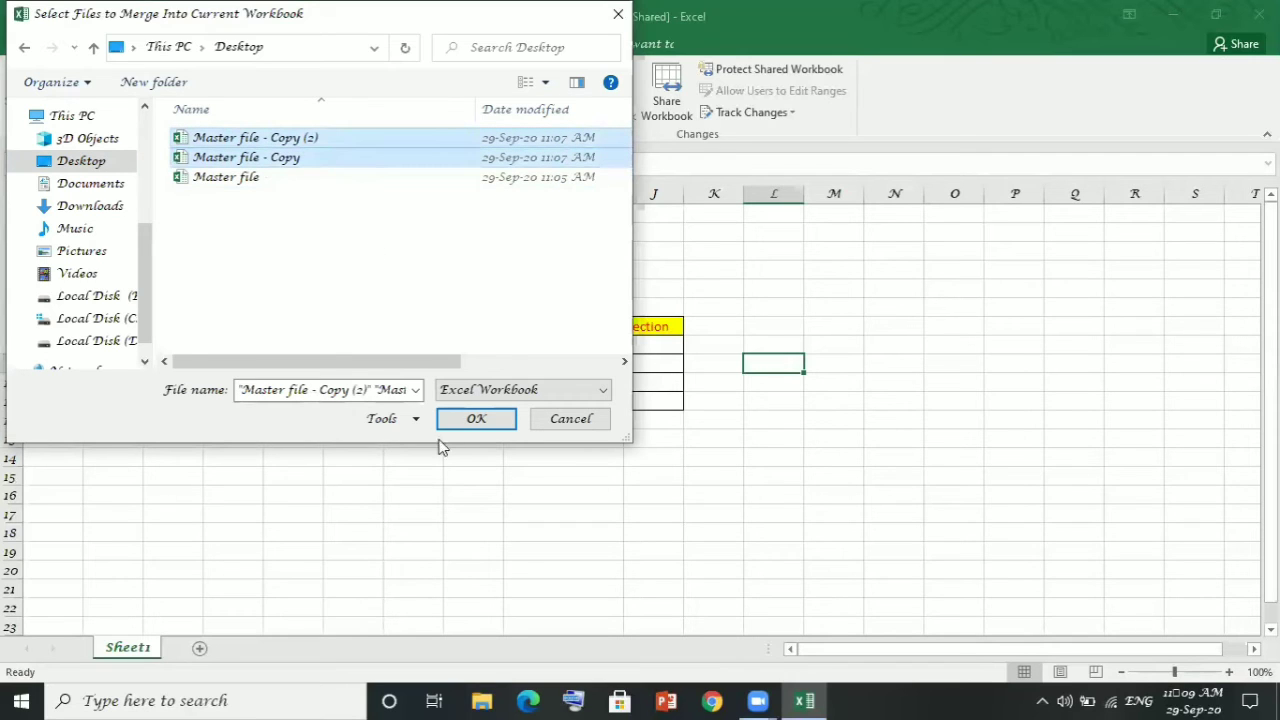
{"action": "left_click", "coordinate": [472, 419]}
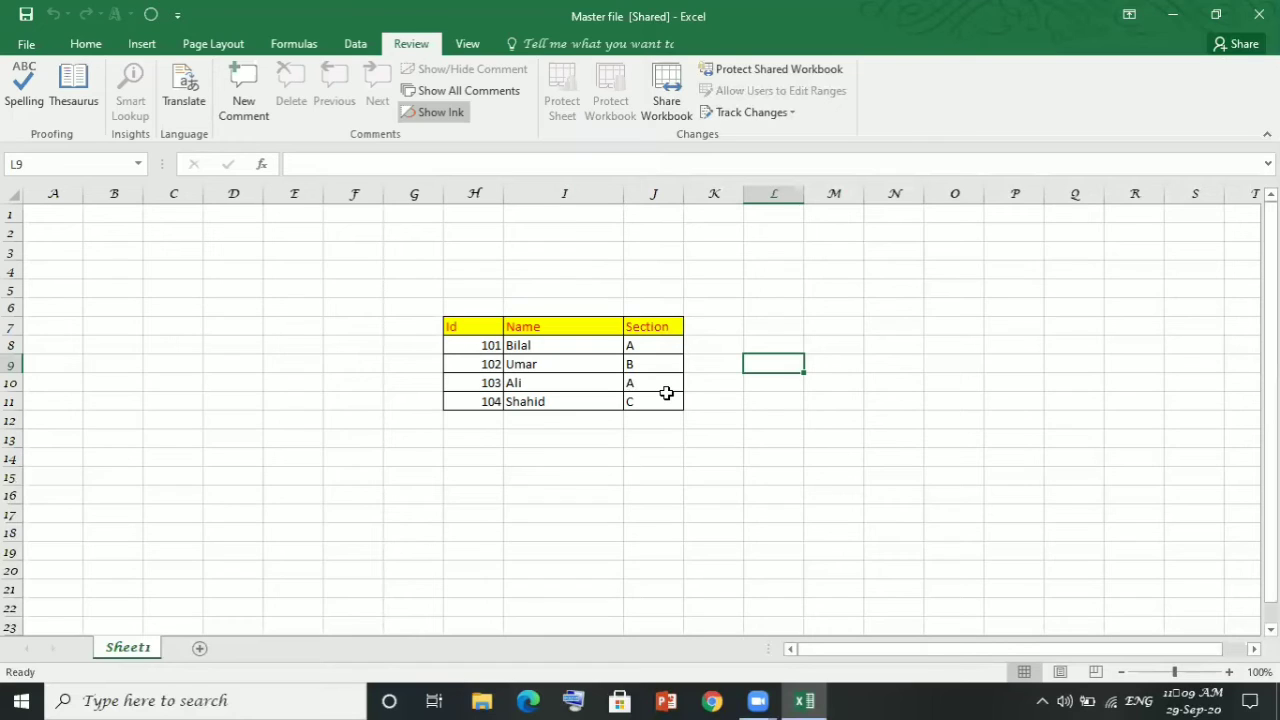
Highlight tracked changes from any time, listing them on a new History sheet, then return to Sheet1.
{"action": "left_click", "coordinate": [758, 117]}
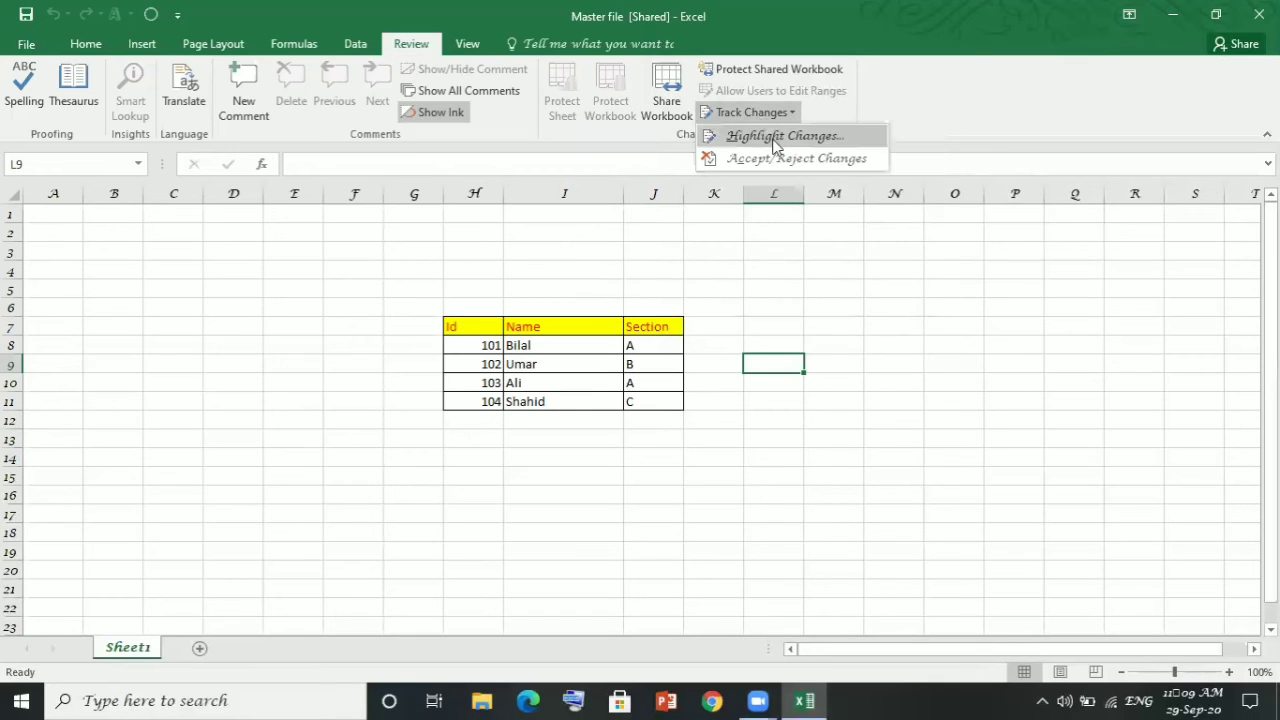
{"action": "left_click", "coordinate": [774, 131]}
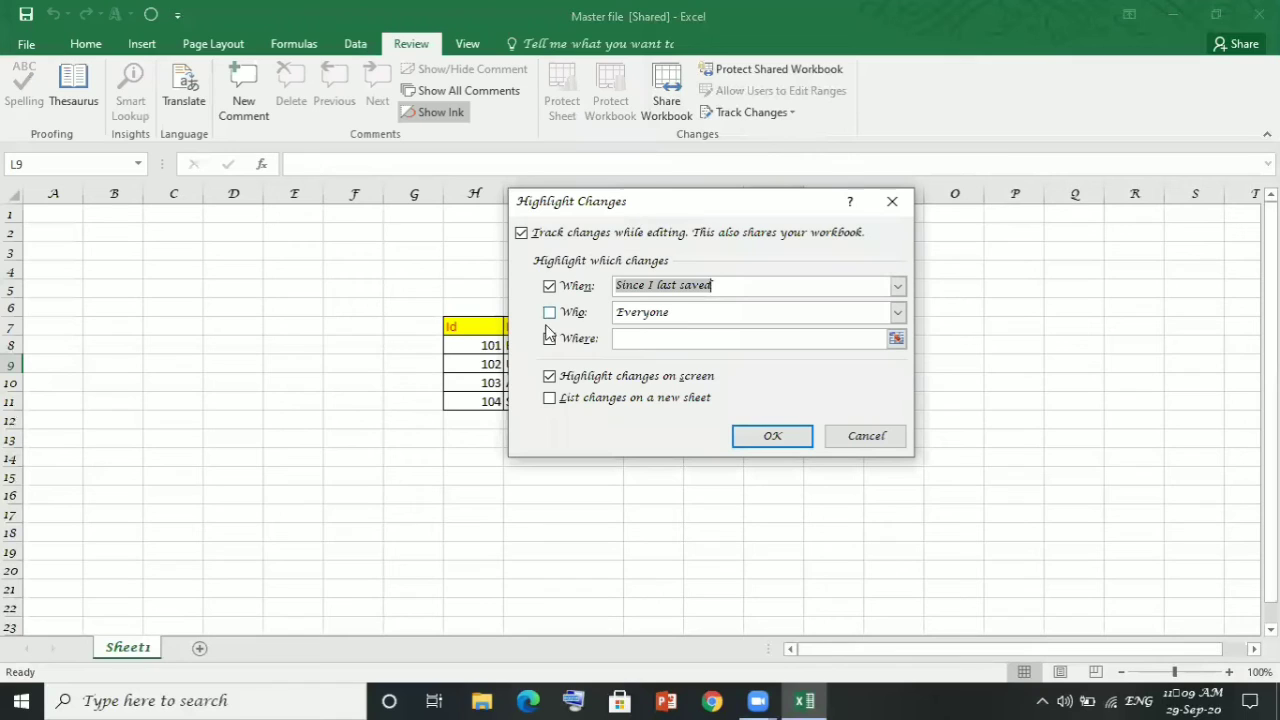
{"action": "left_click", "coordinate": [549, 286]}
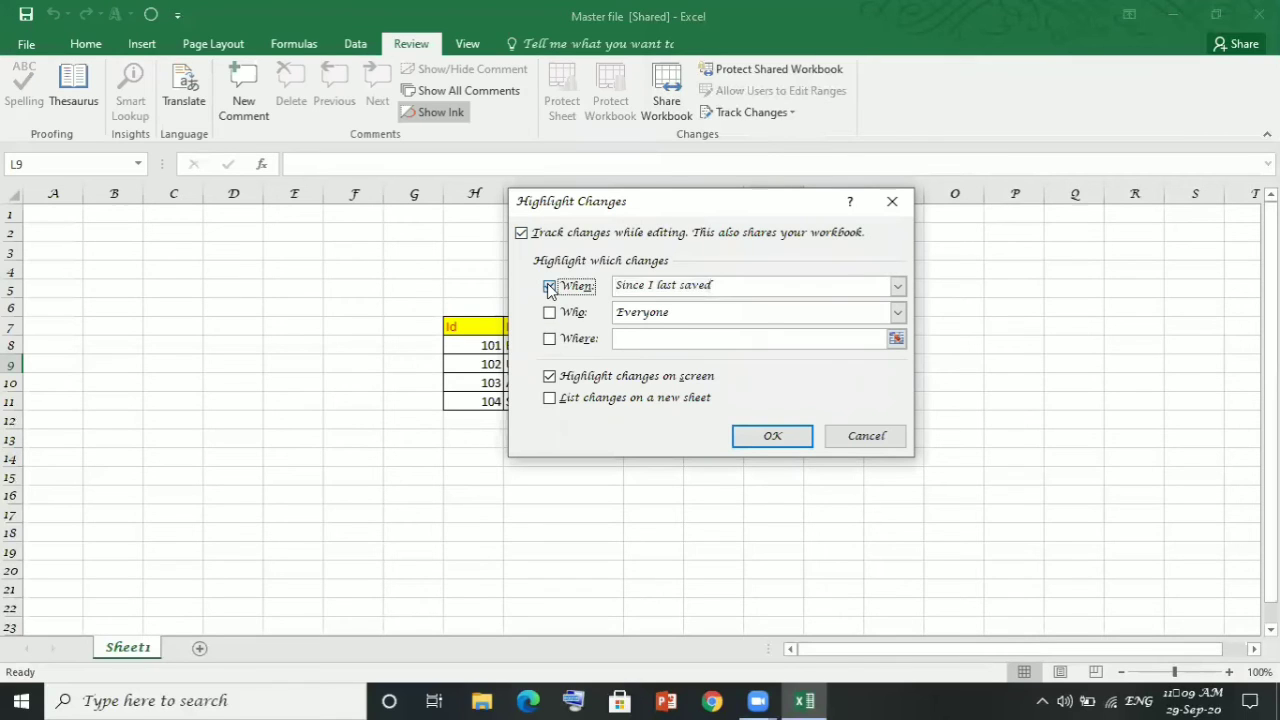
{"action": "left_click", "coordinate": [550, 398]}
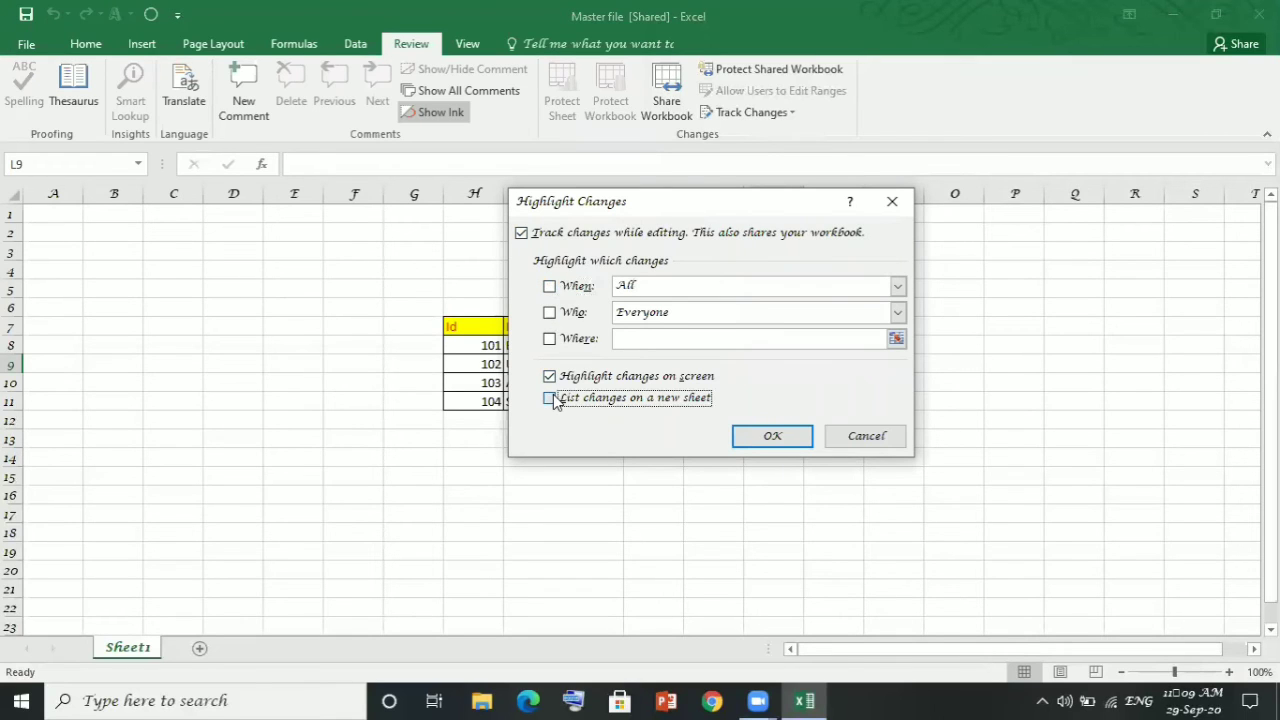
{"action": "left_click", "coordinate": [799, 434]}
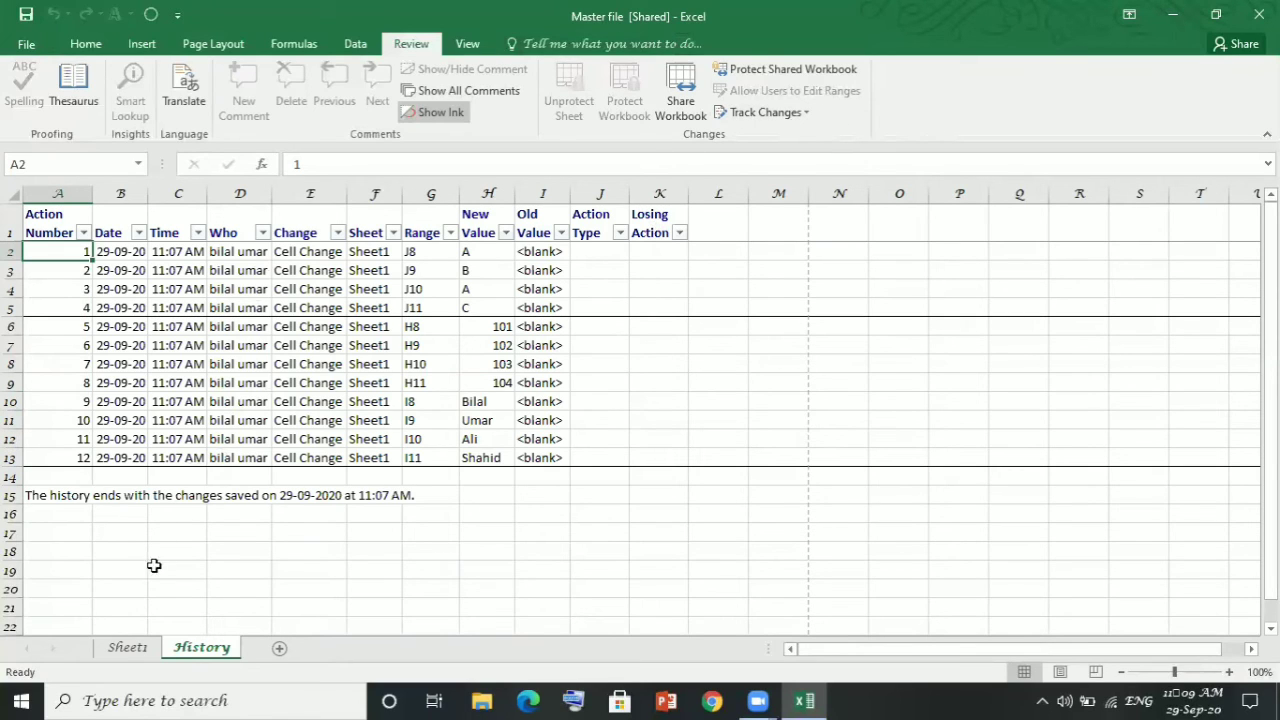
{"action": "left_click", "coordinate": [145, 647]}
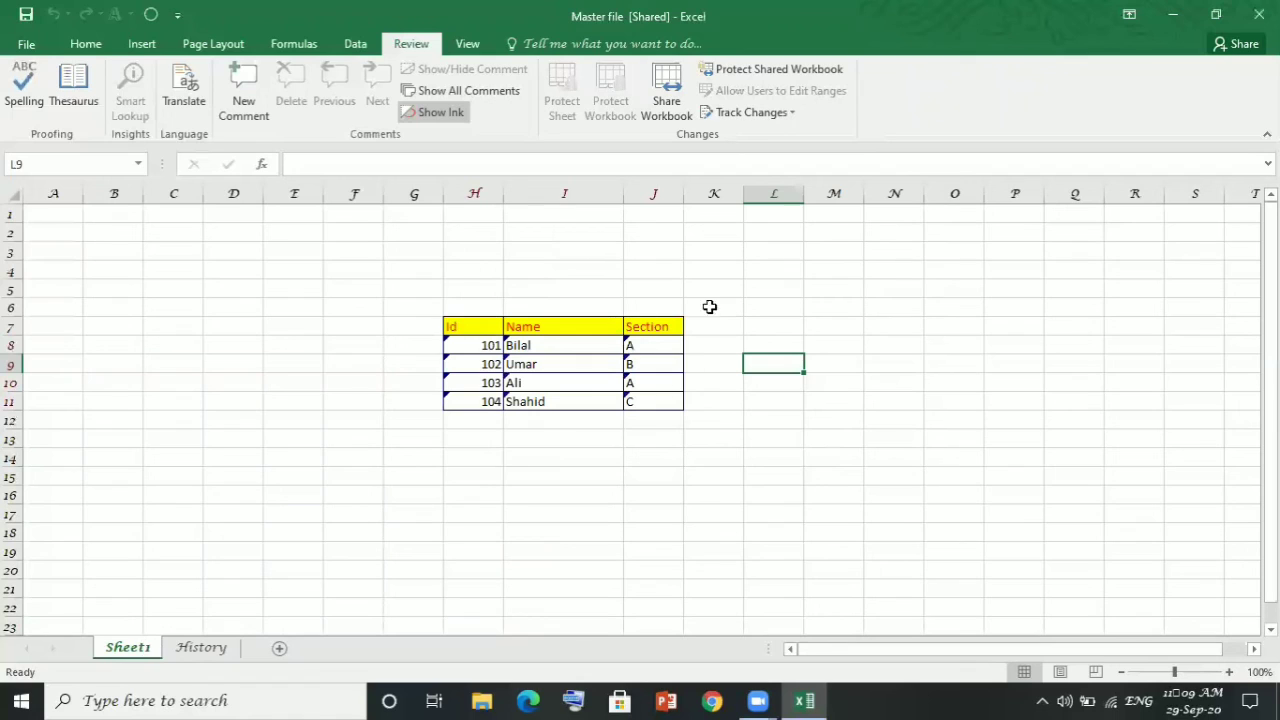
Review changes from any time, accepting the J8 and J9 edits, then accept all remaining changes.
{"action": "left_click", "coordinate": [748, 115]}
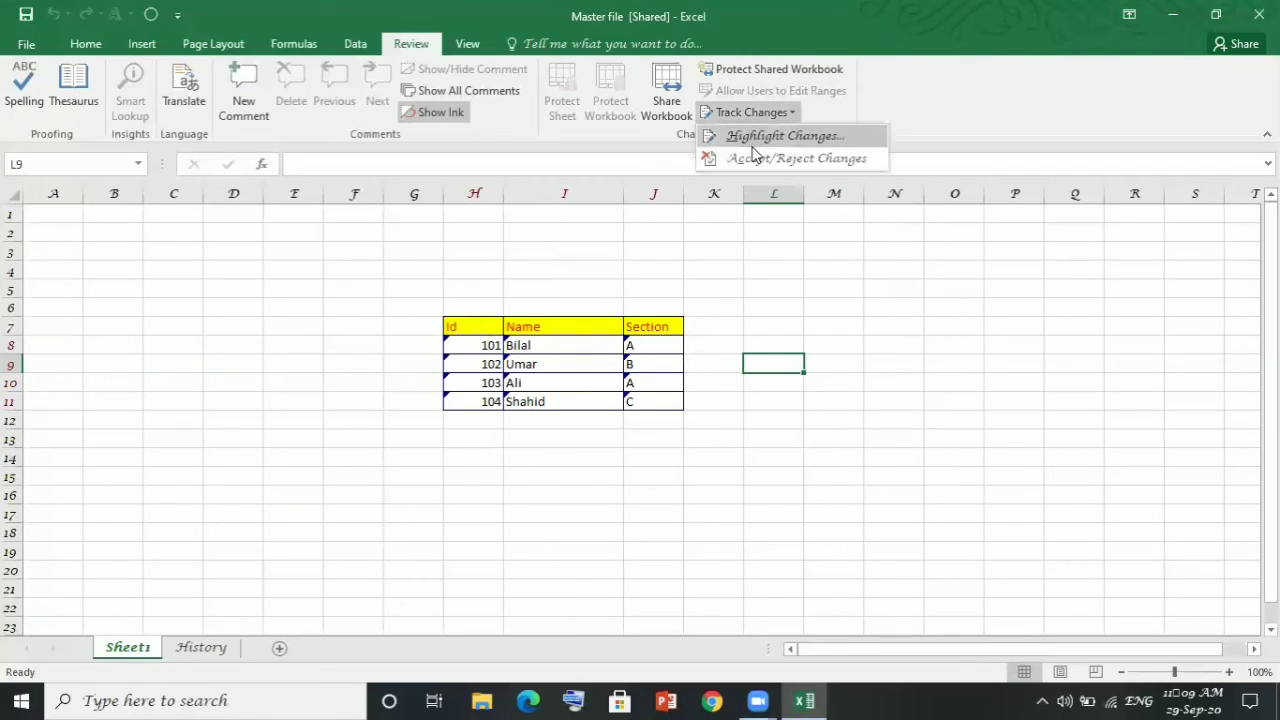
{"action": "left_click", "coordinate": [752, 158]}
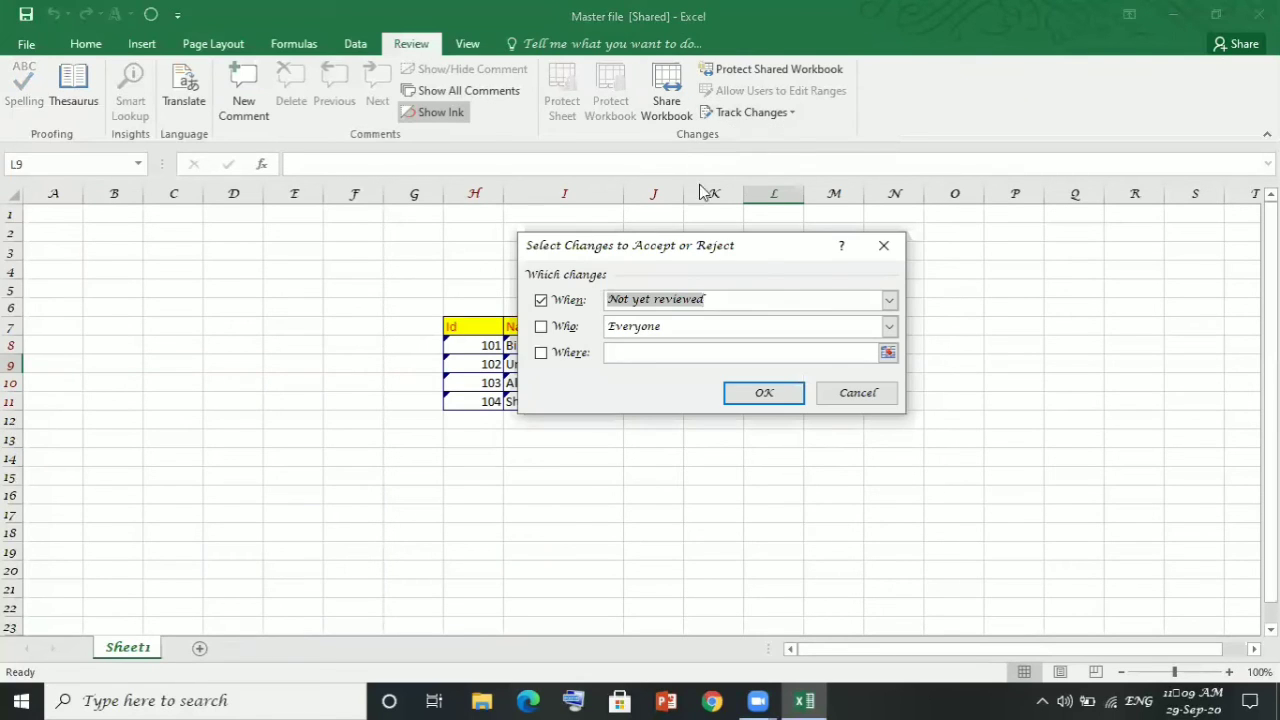
{"action": "left_click", "coordinate": [566, 301]}
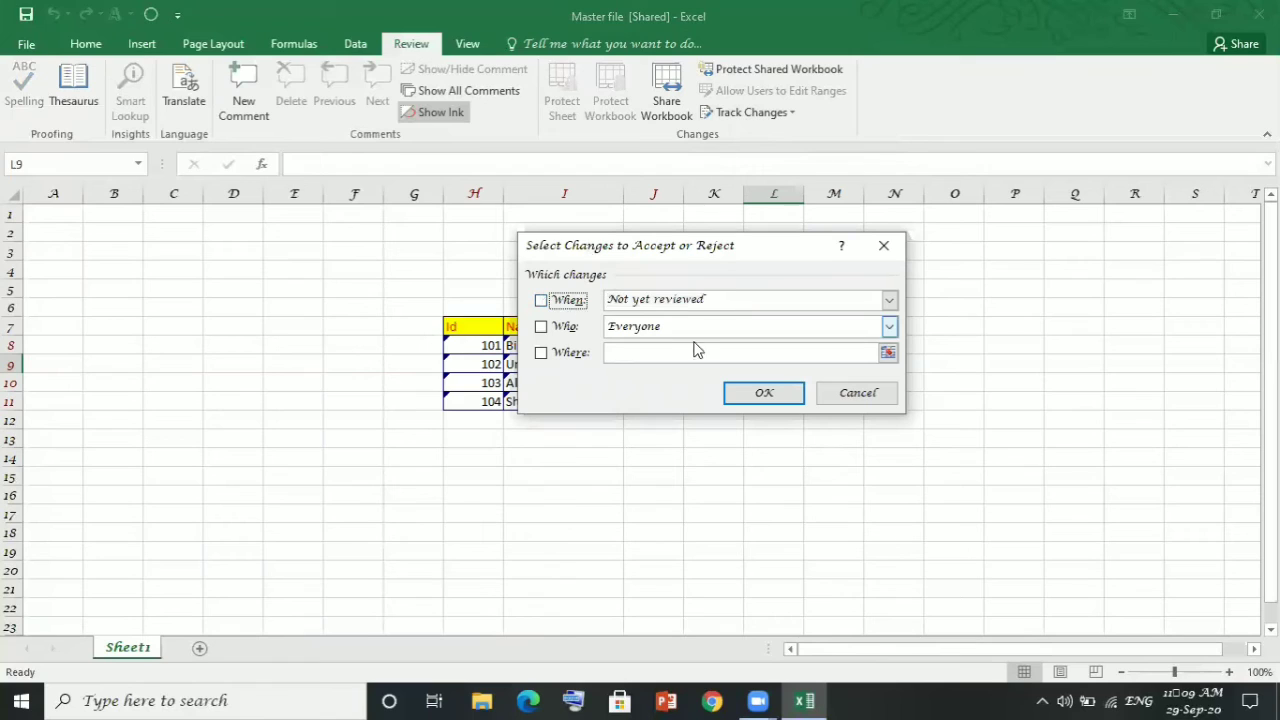
{"action": "left_click", "coordinate": [763, 392]}
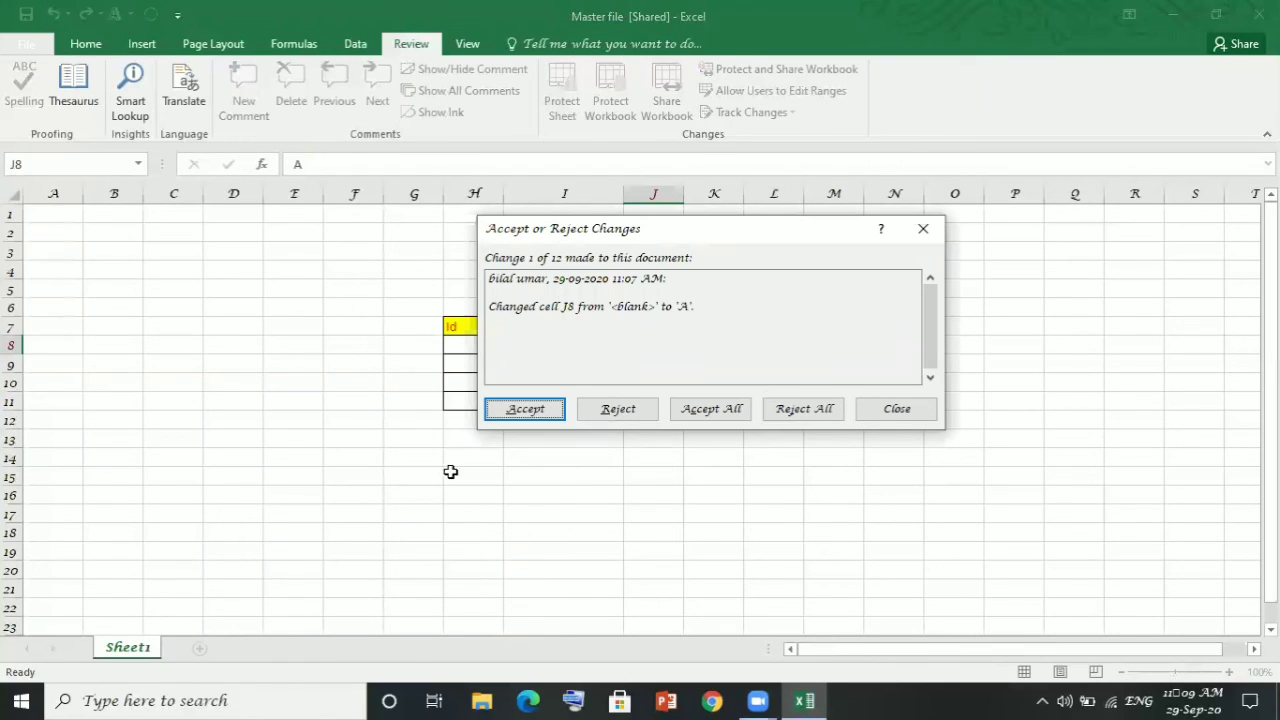
{"action": "left_click", "coordinate": [532, 416]}
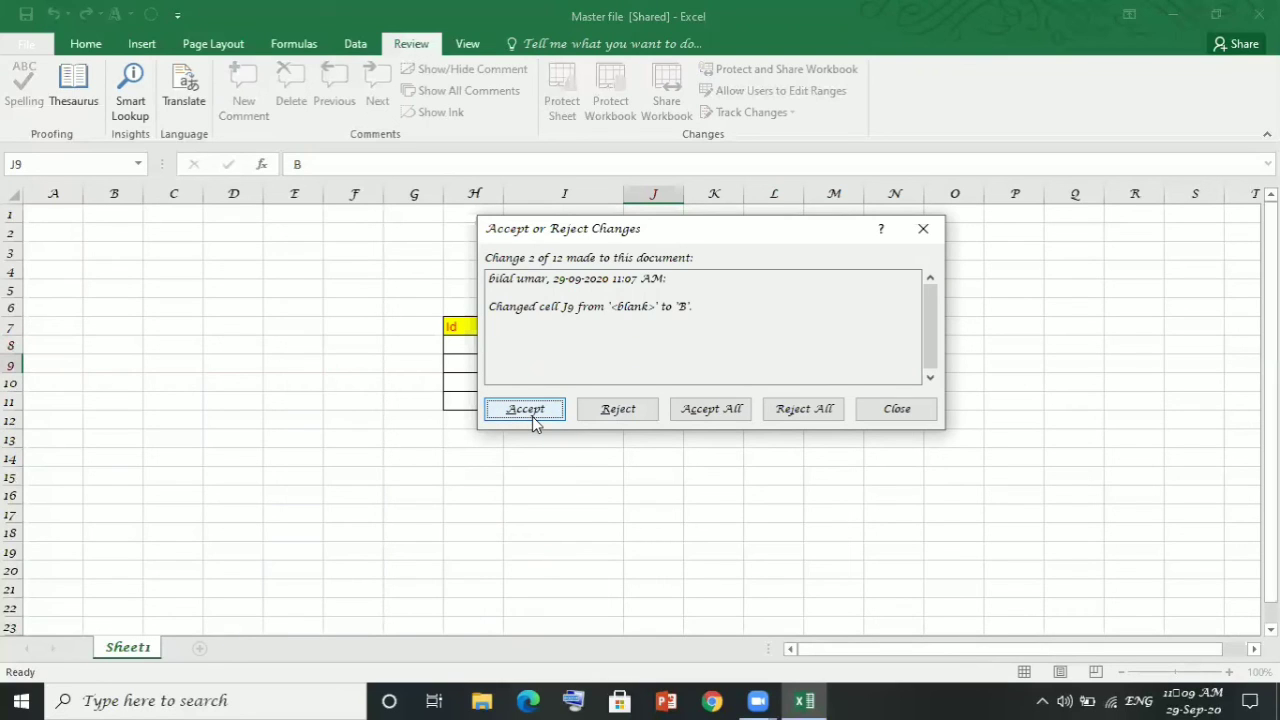
{"action": "left_click", "coordinate": [532, 416]}
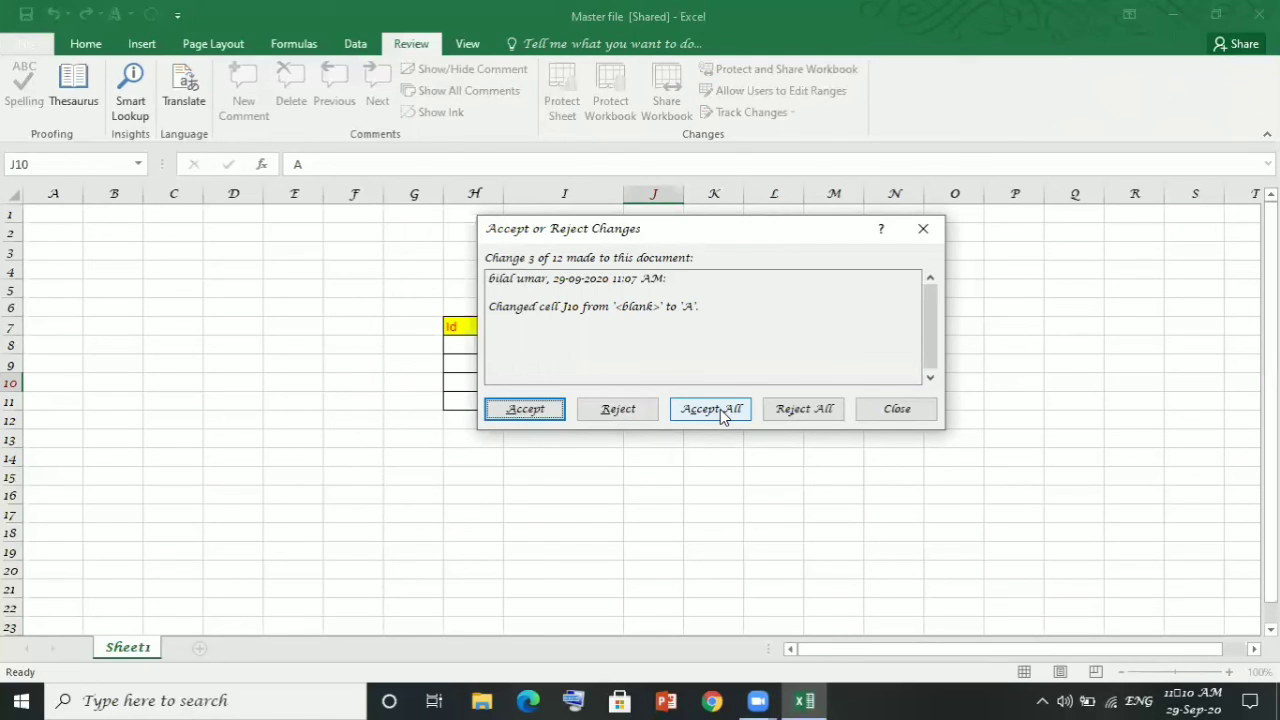
{"action": "left_click", "coordinate": [720, 412]}
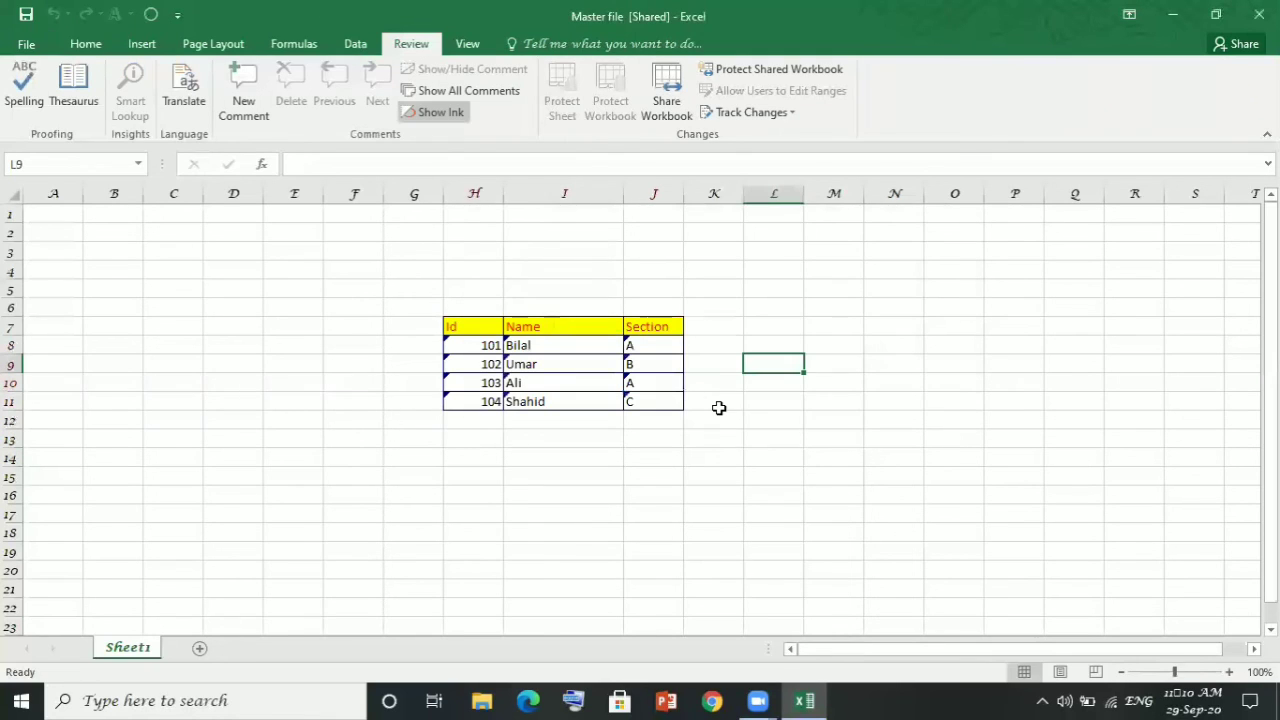